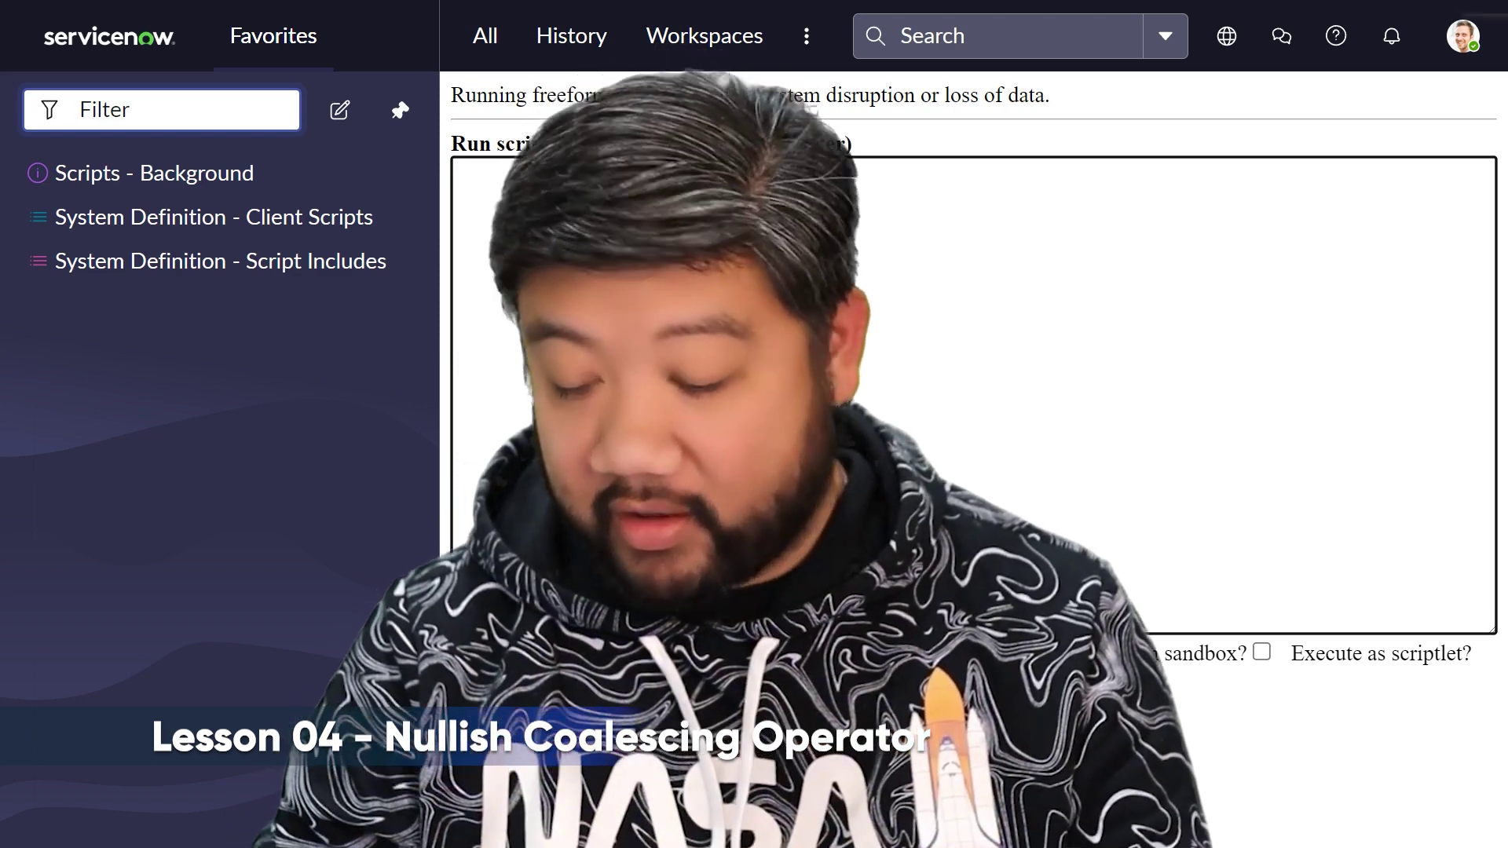
{"action": "type", "text": "??"}
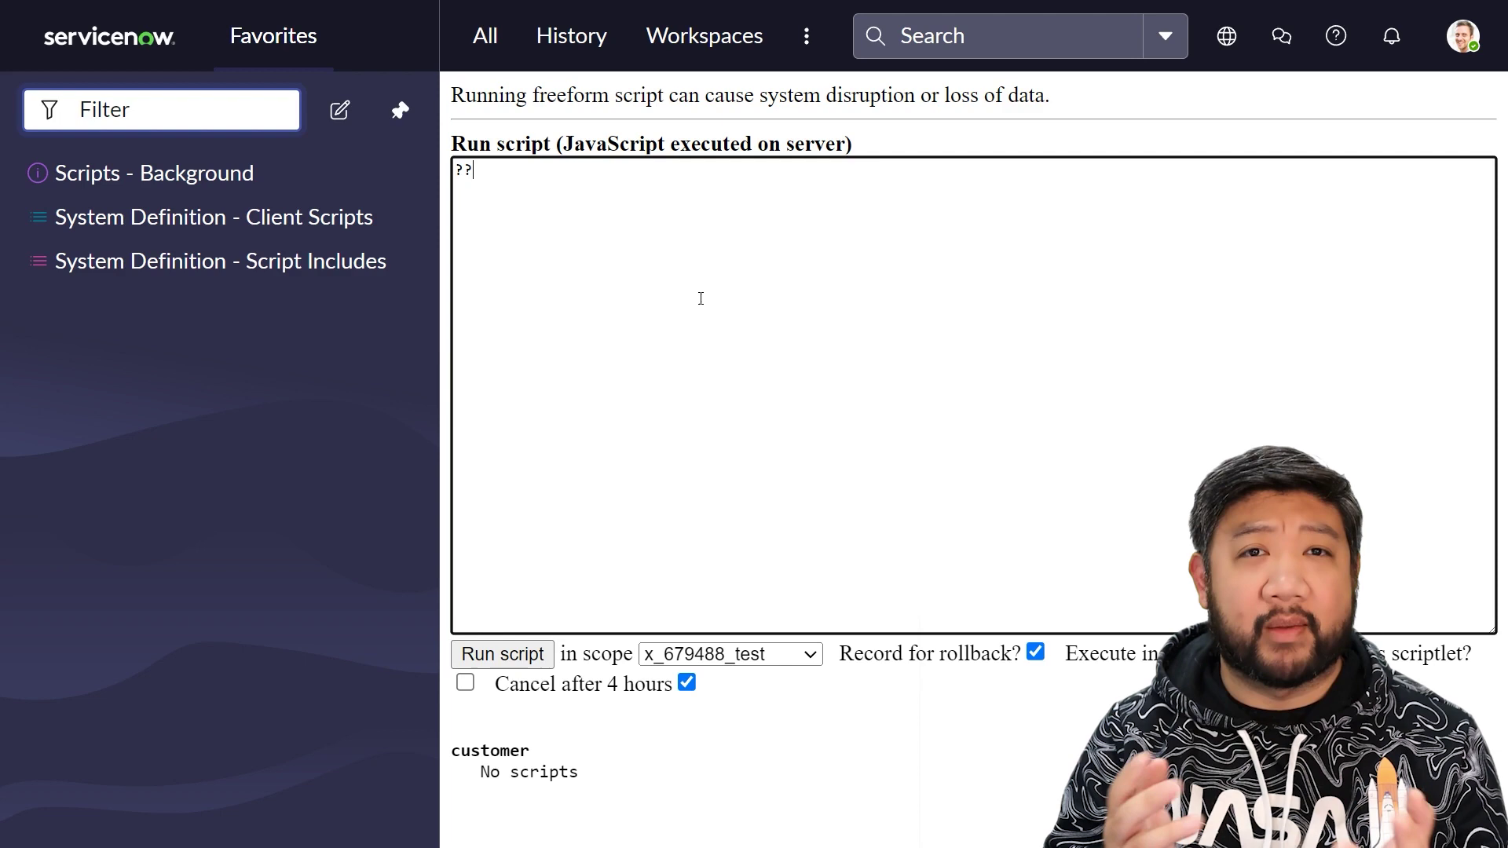
{"action": "type", "text": " ||"}
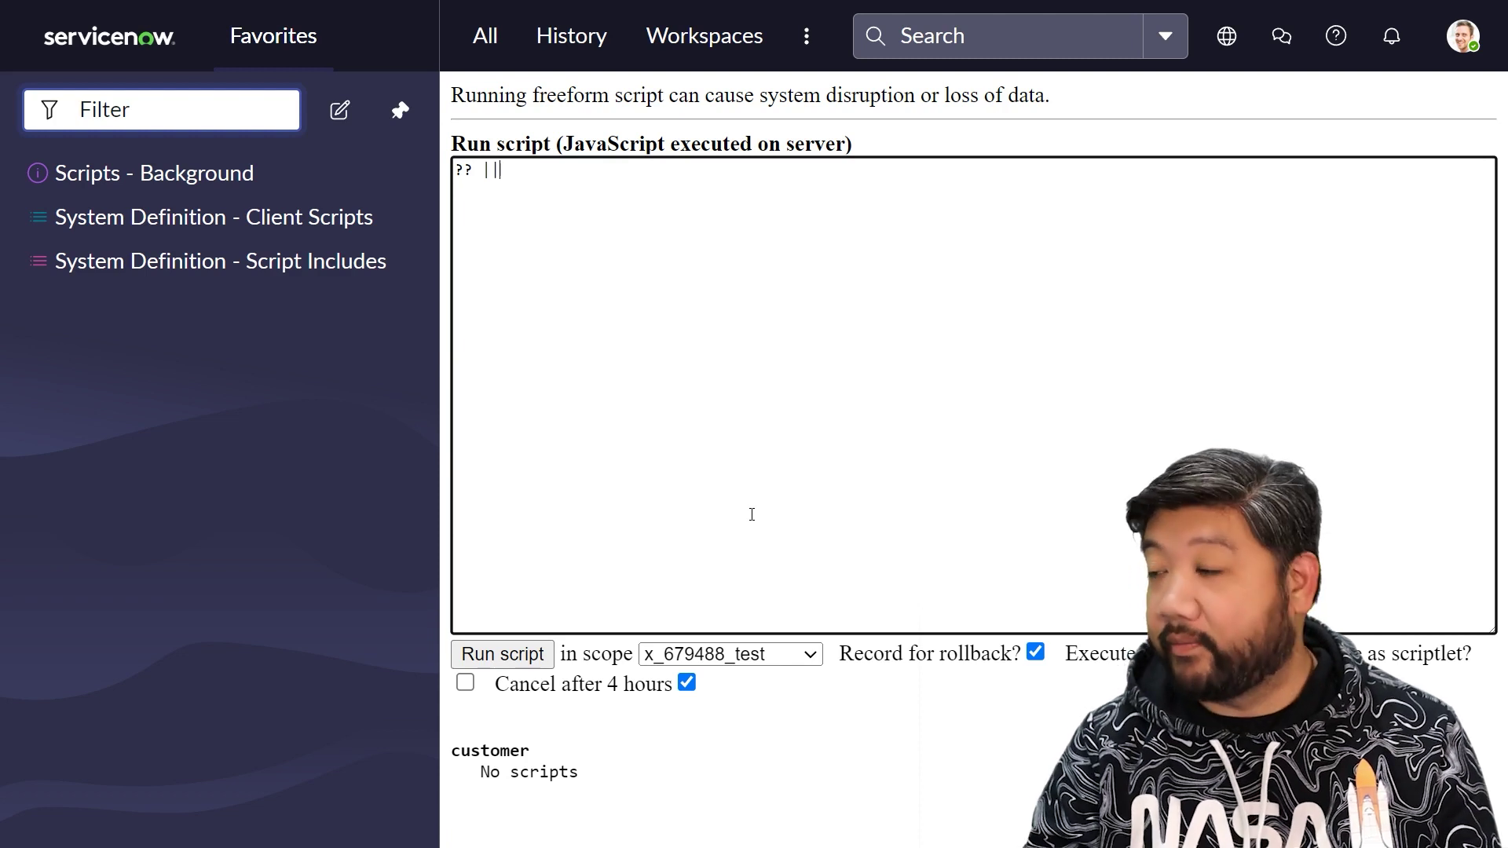
Write the setGreeting (||) and setGreetingNullish (??) functions, then begin gs.info lines passing ''
{"action": "key", "text": "BackSpace"}
{"action": "key", "text": "BackSpace"}
{"action": "key", "text": "BackSpace"}
{"action": "key", "text": "BackSpace"}
{"action": "key", "text": "BackSpace"}
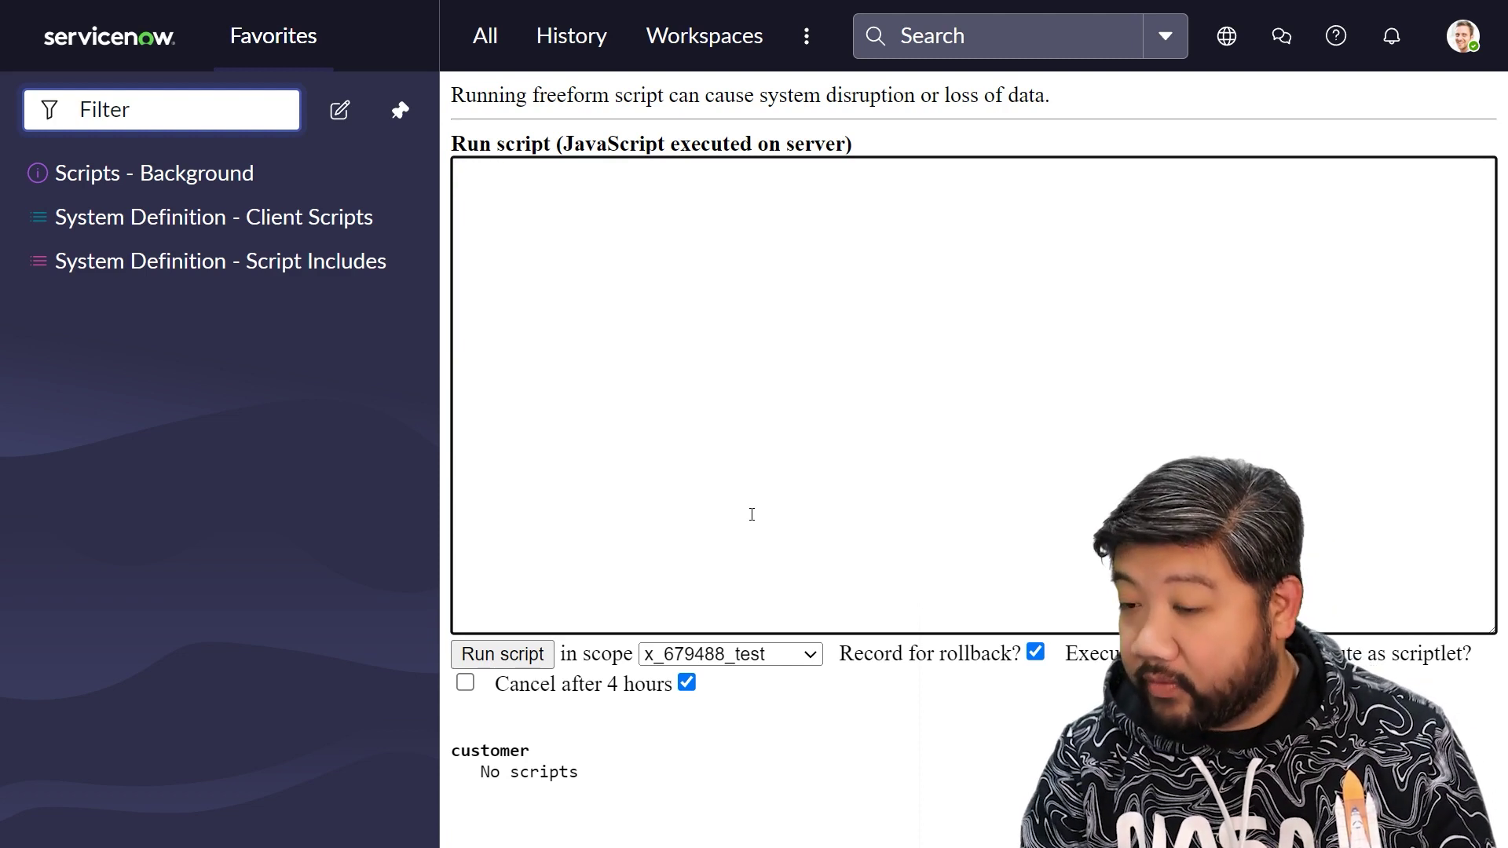
{"action": "type", "text": "function ("}
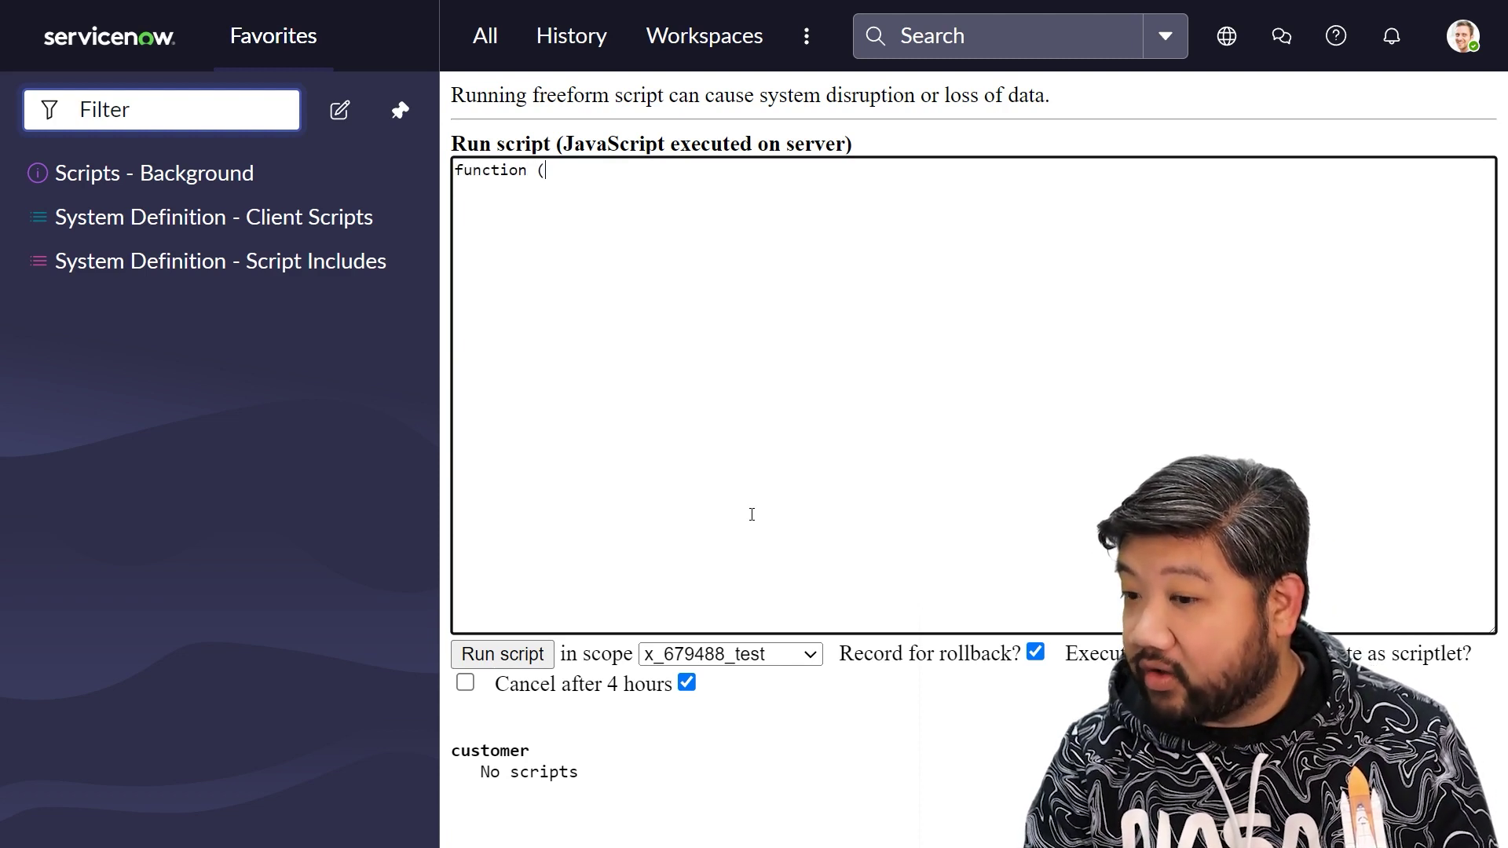
{"action": "key", "text": "BackSpace"}
{"action": "type", "text": "setGre"}
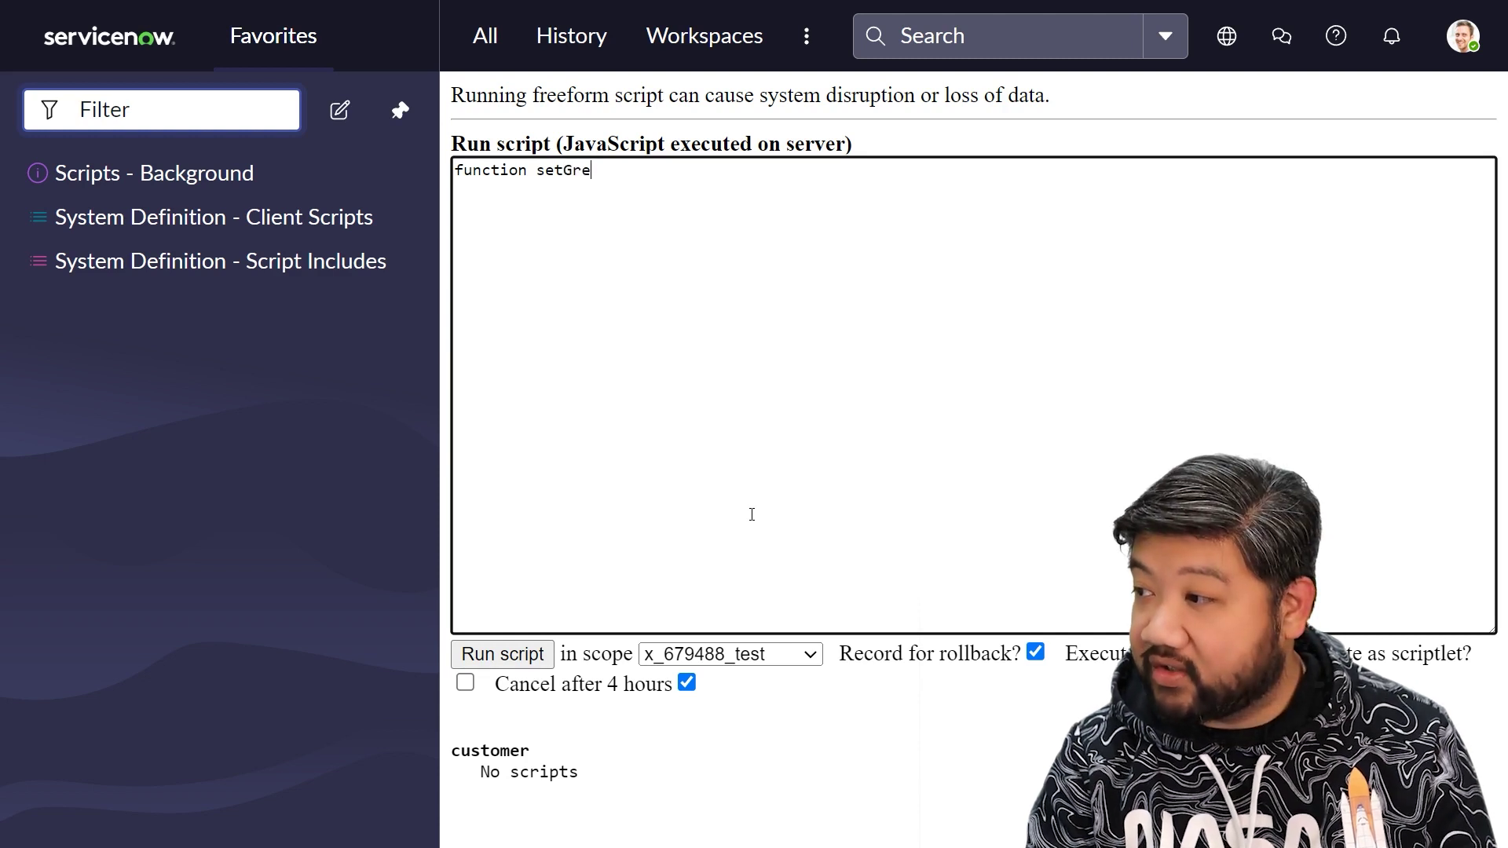
{"action": "type", "text": "eting(me"}
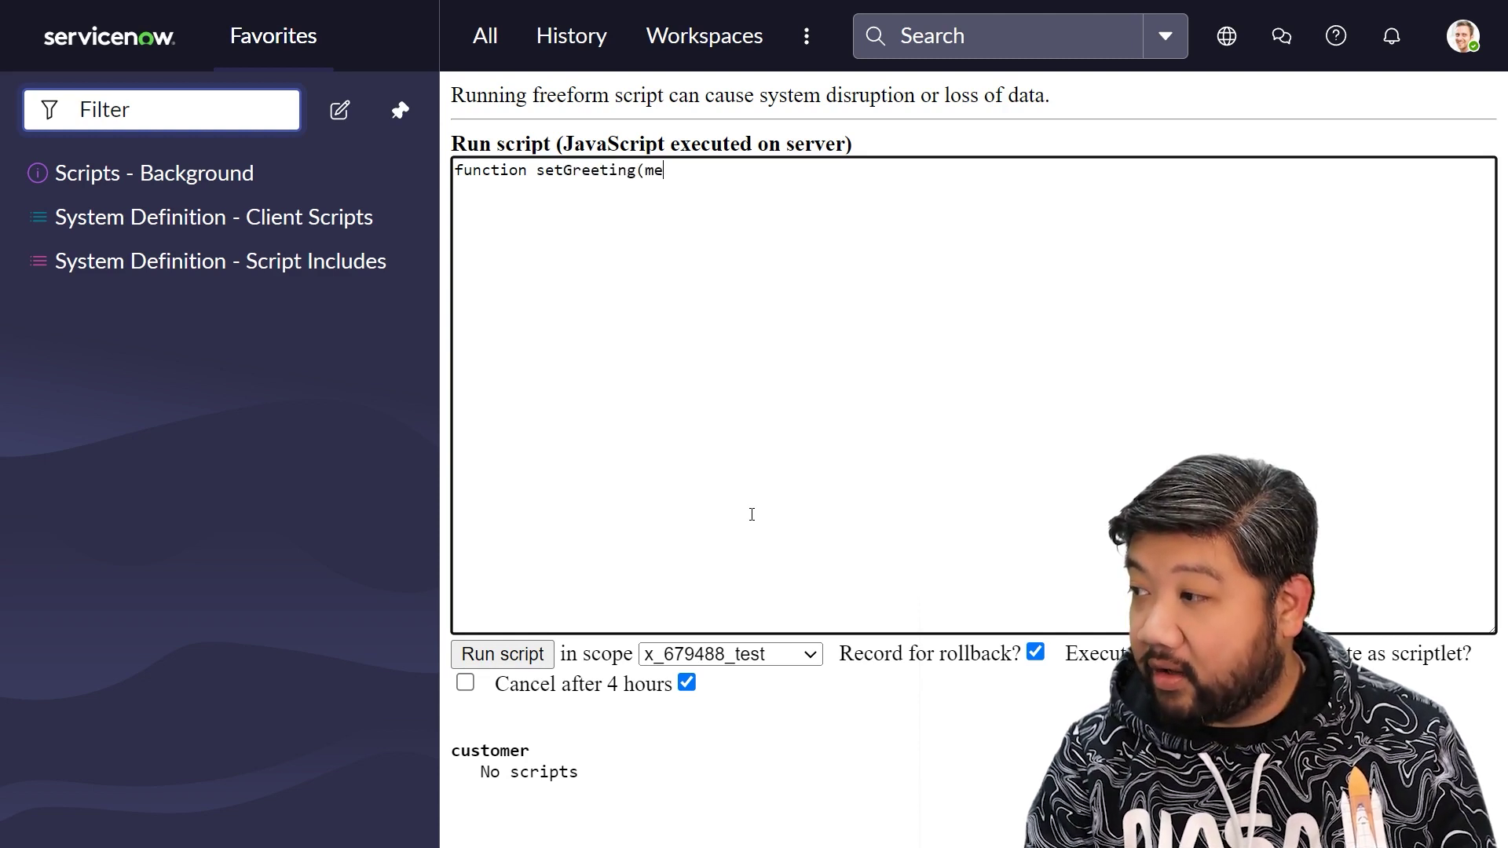
{"action": "type", "text": "ssage0"}
{"action": "type", "text": "{"}
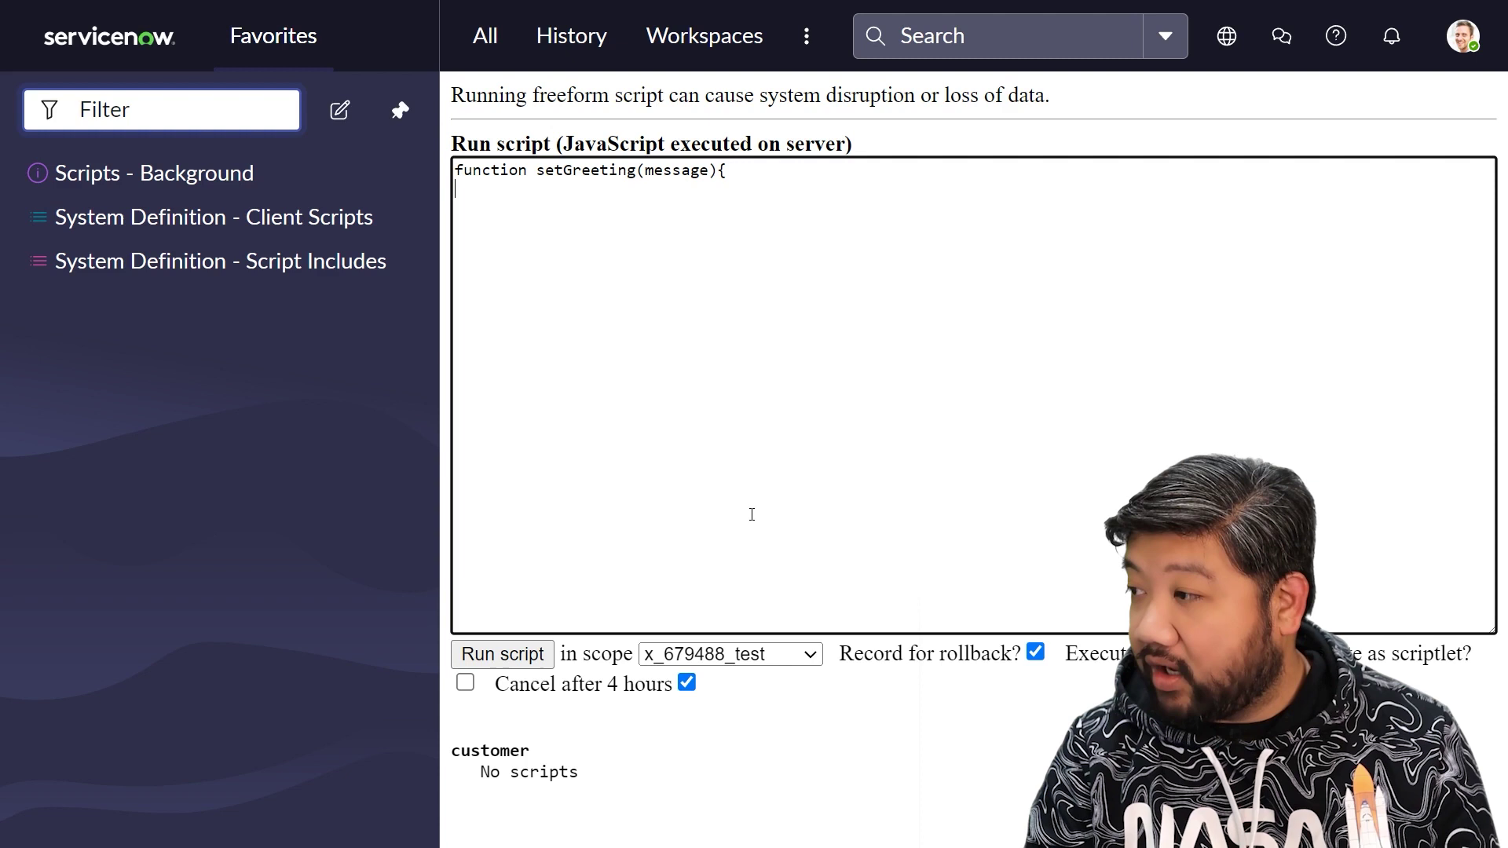
{"action": "key", "text": "Return"}
{"action": "type", "text": "}"}
{"action": "key", "text": "Return"}
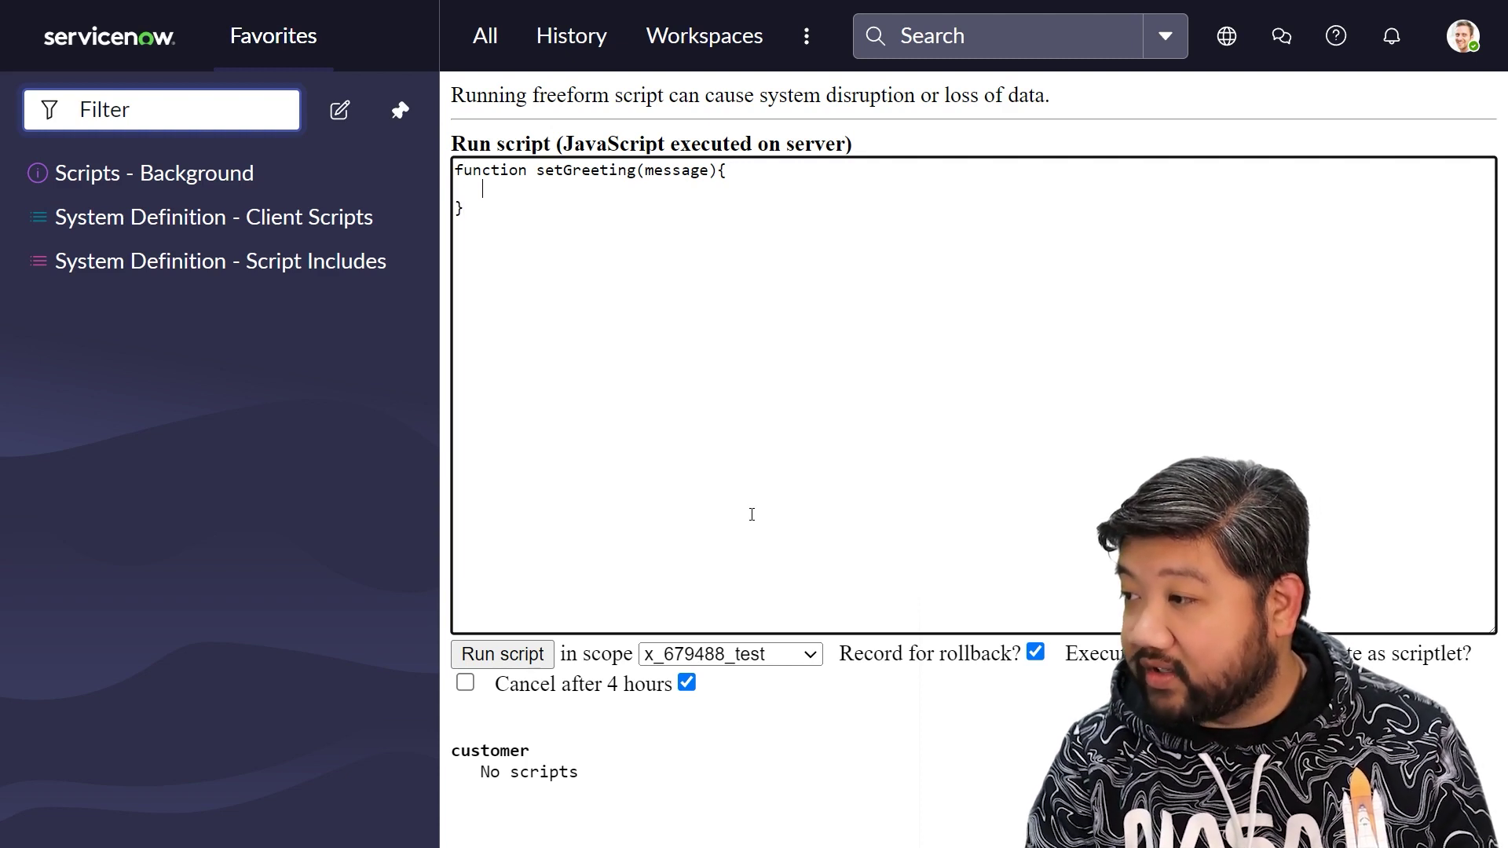
{"action": "type", "text": "return me"}
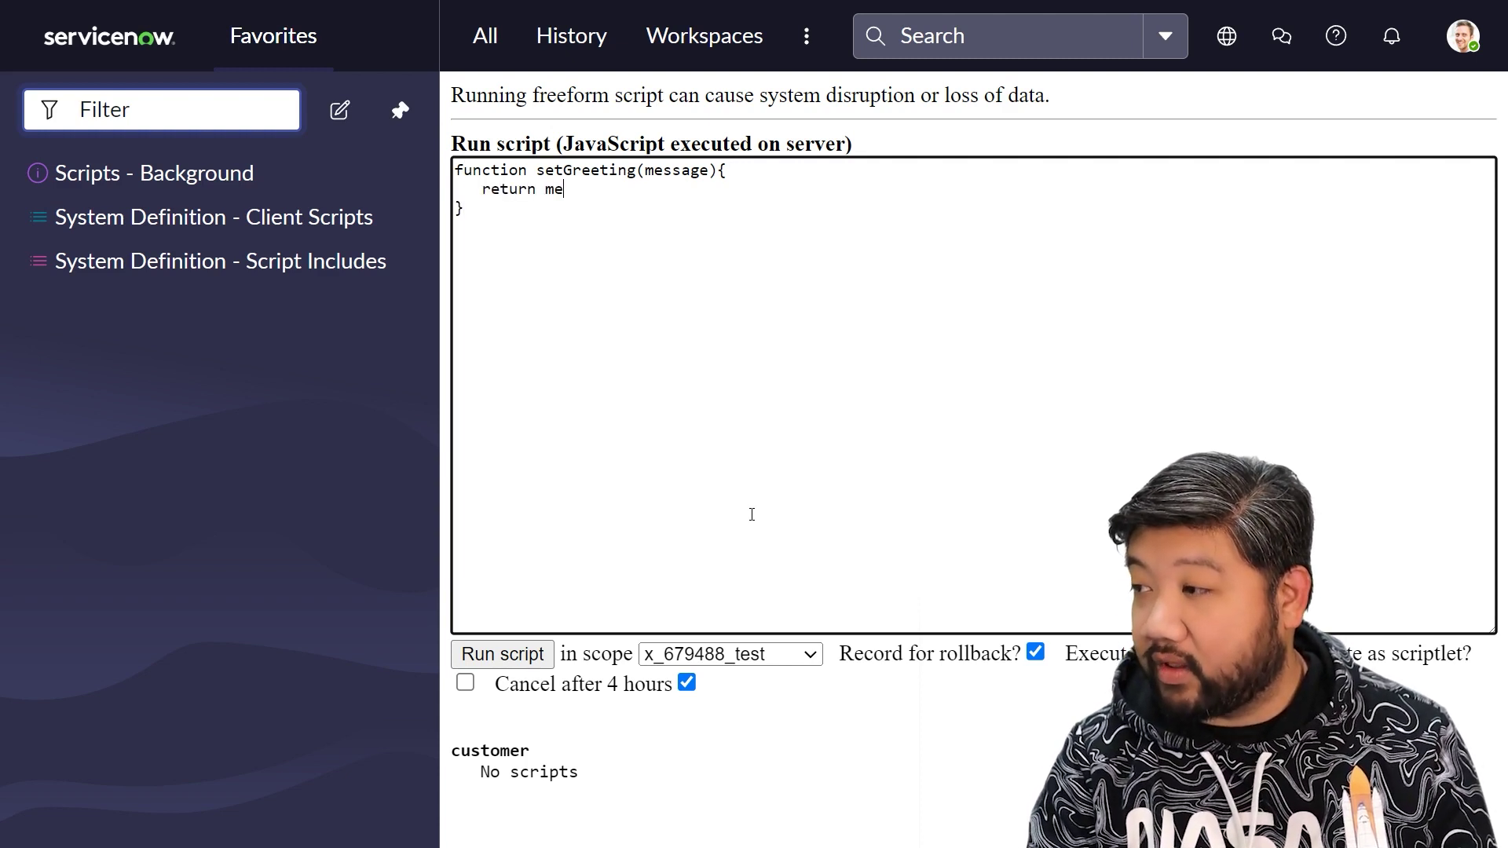
{"action": "type", "text": "ssage "}
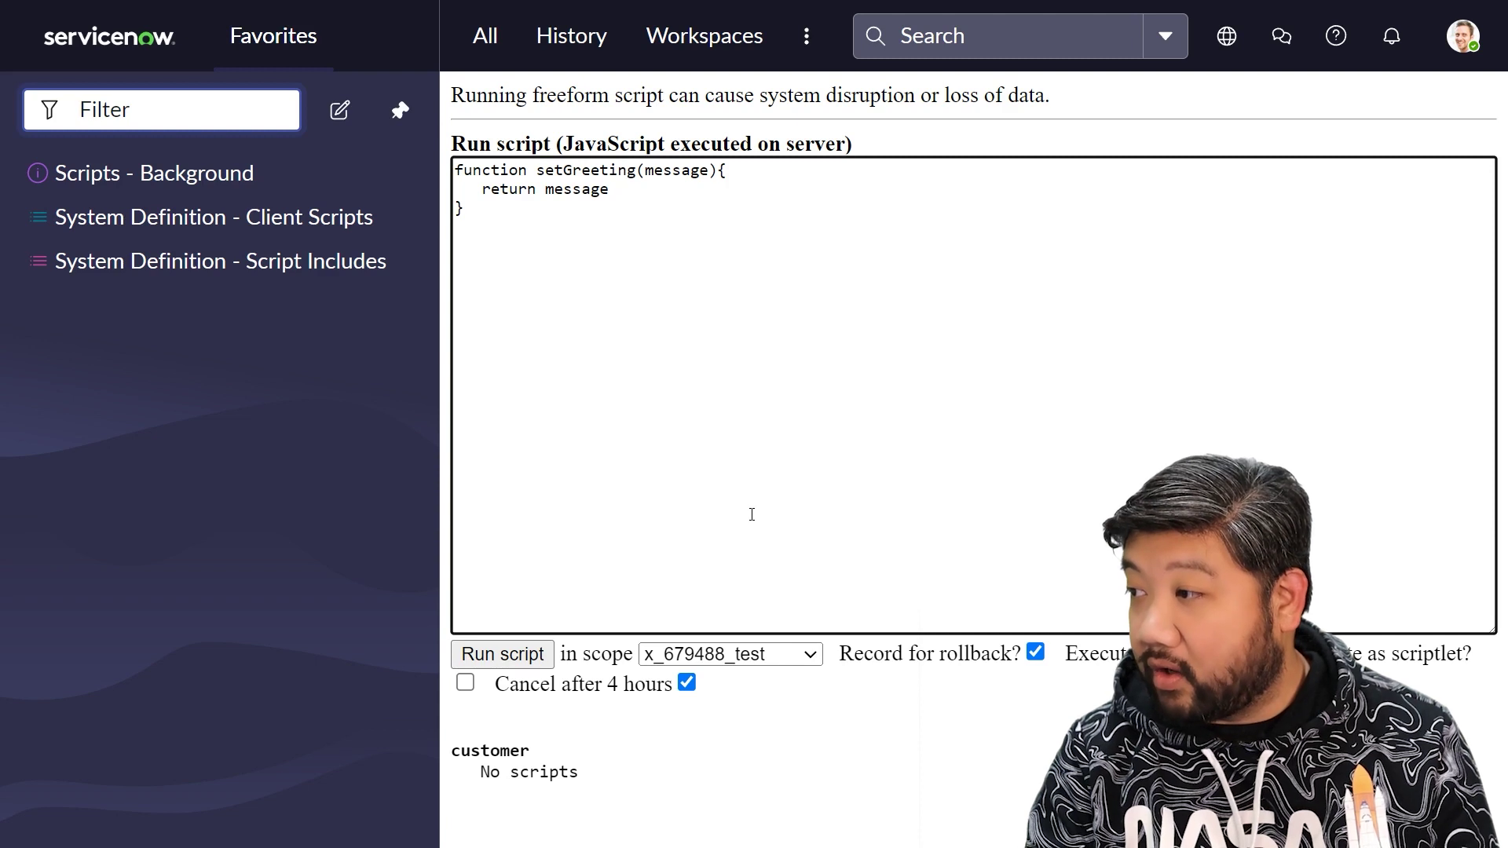
{"action": "type", "text": "|| '"}
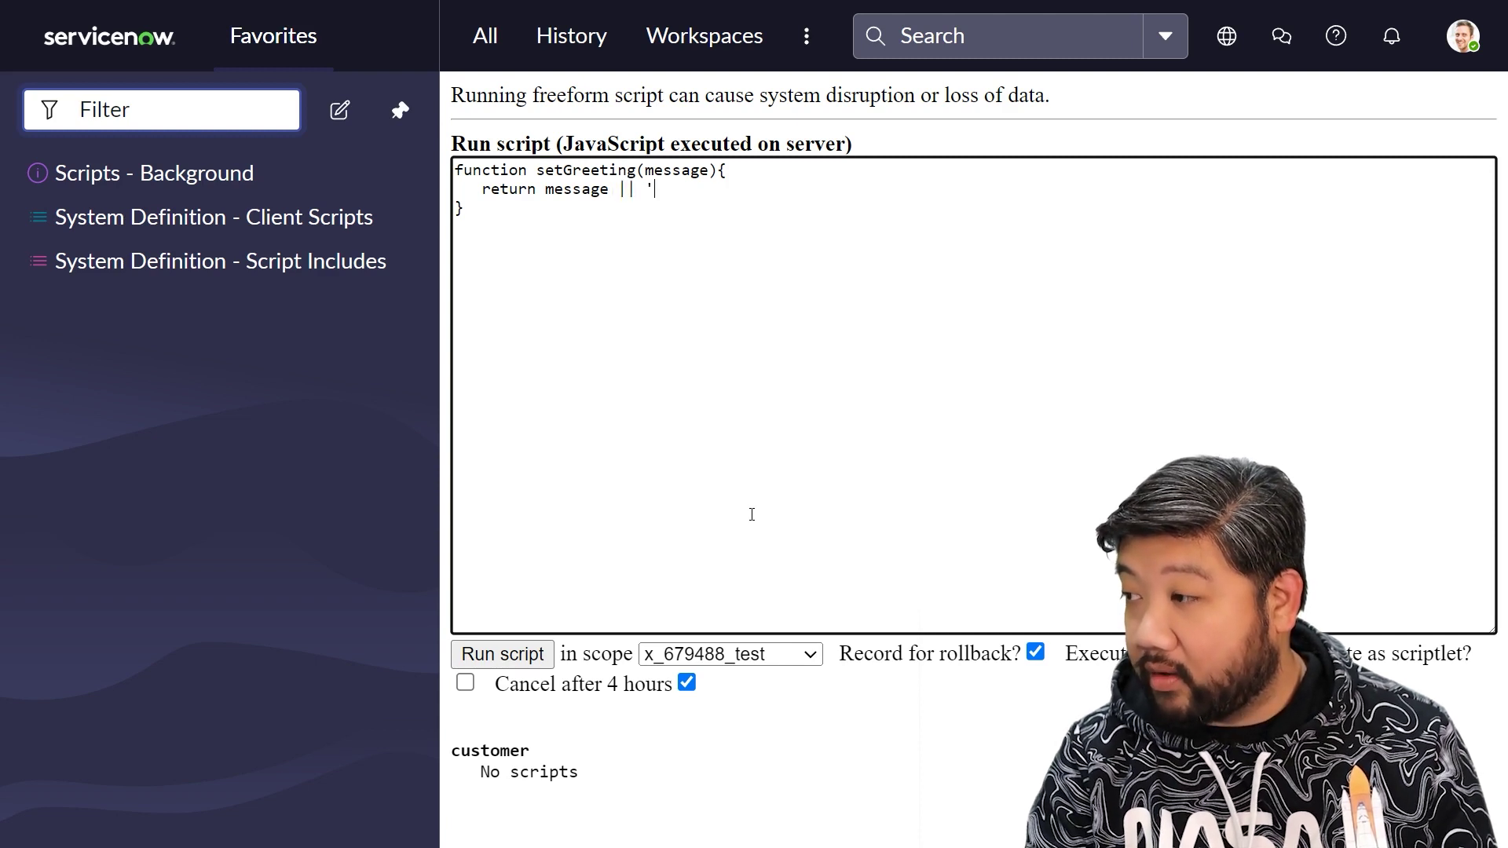
{"action": "type", "text": "Hello, S"}
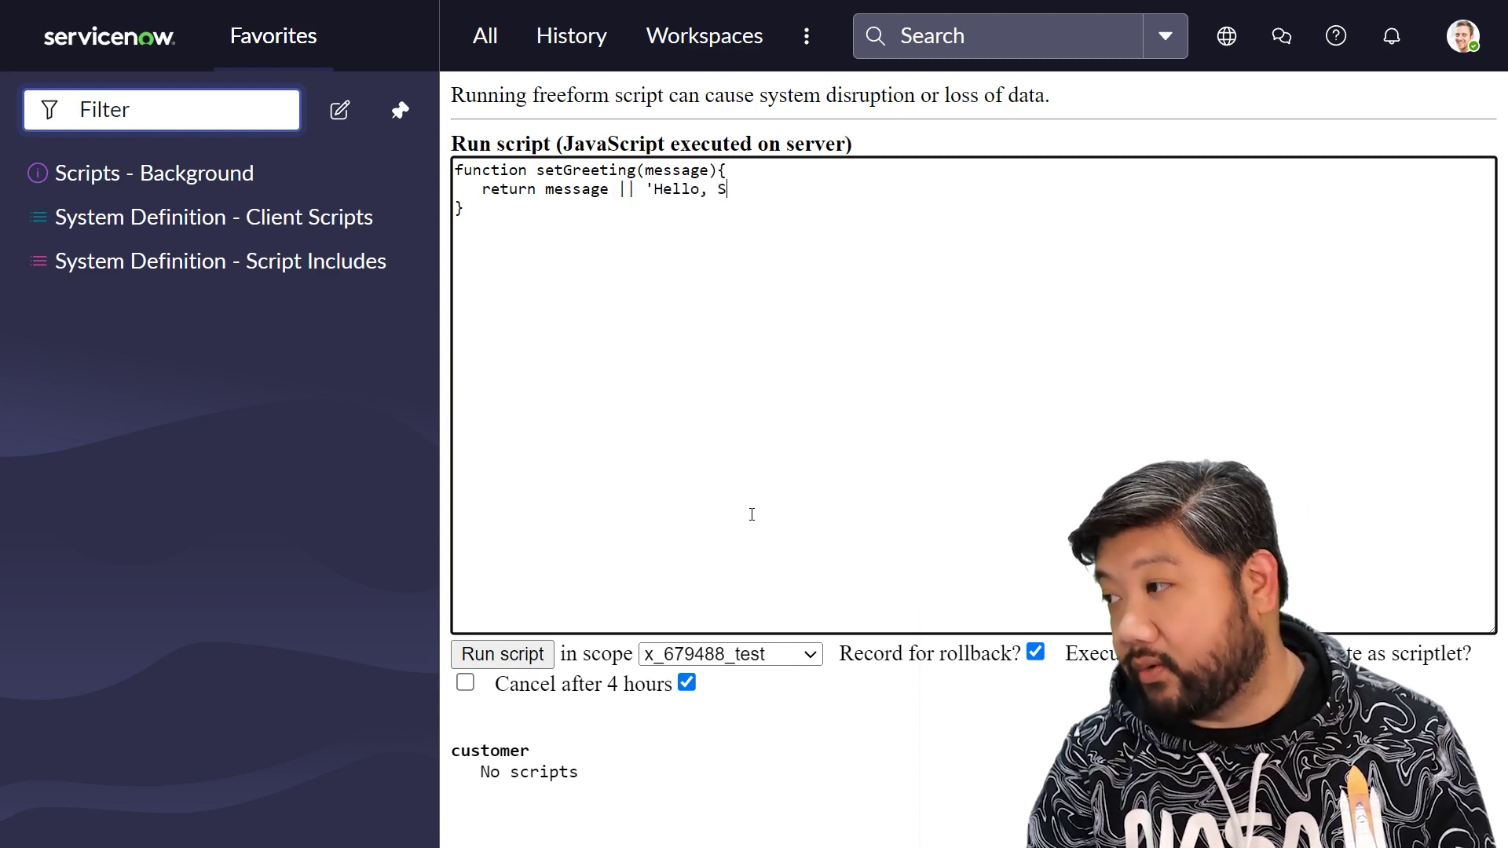
{"action": "type", "text": "erviceNow!';"}
{"action": "key", "text": "Down"}
{"action": "key", "text": "Return"}
{"action": "key", "text": "Return"}
{"action": "type", "text": "function"}
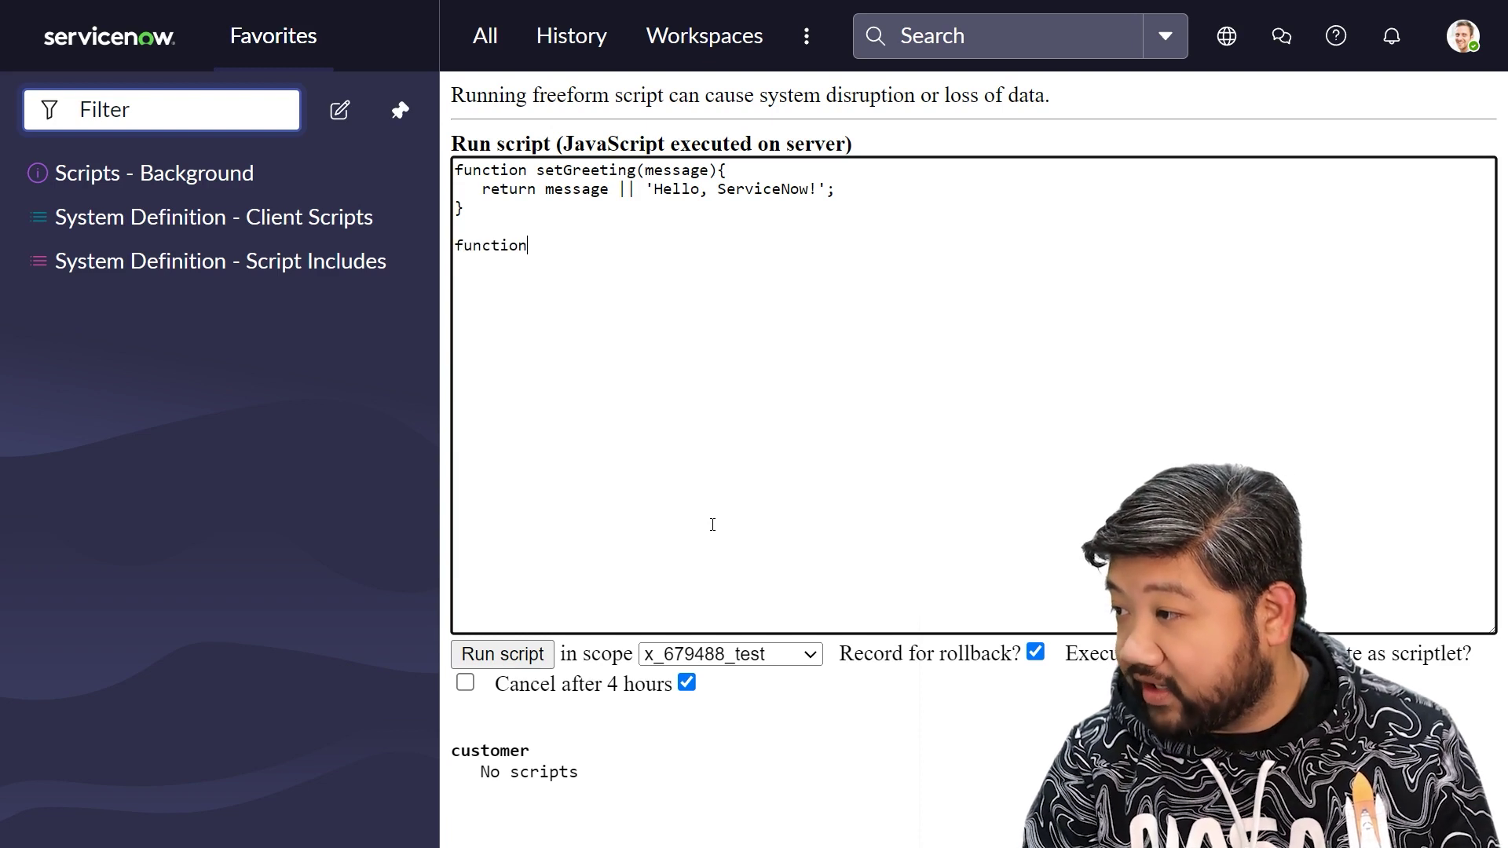
{"action": "type", "text": " setGree"}
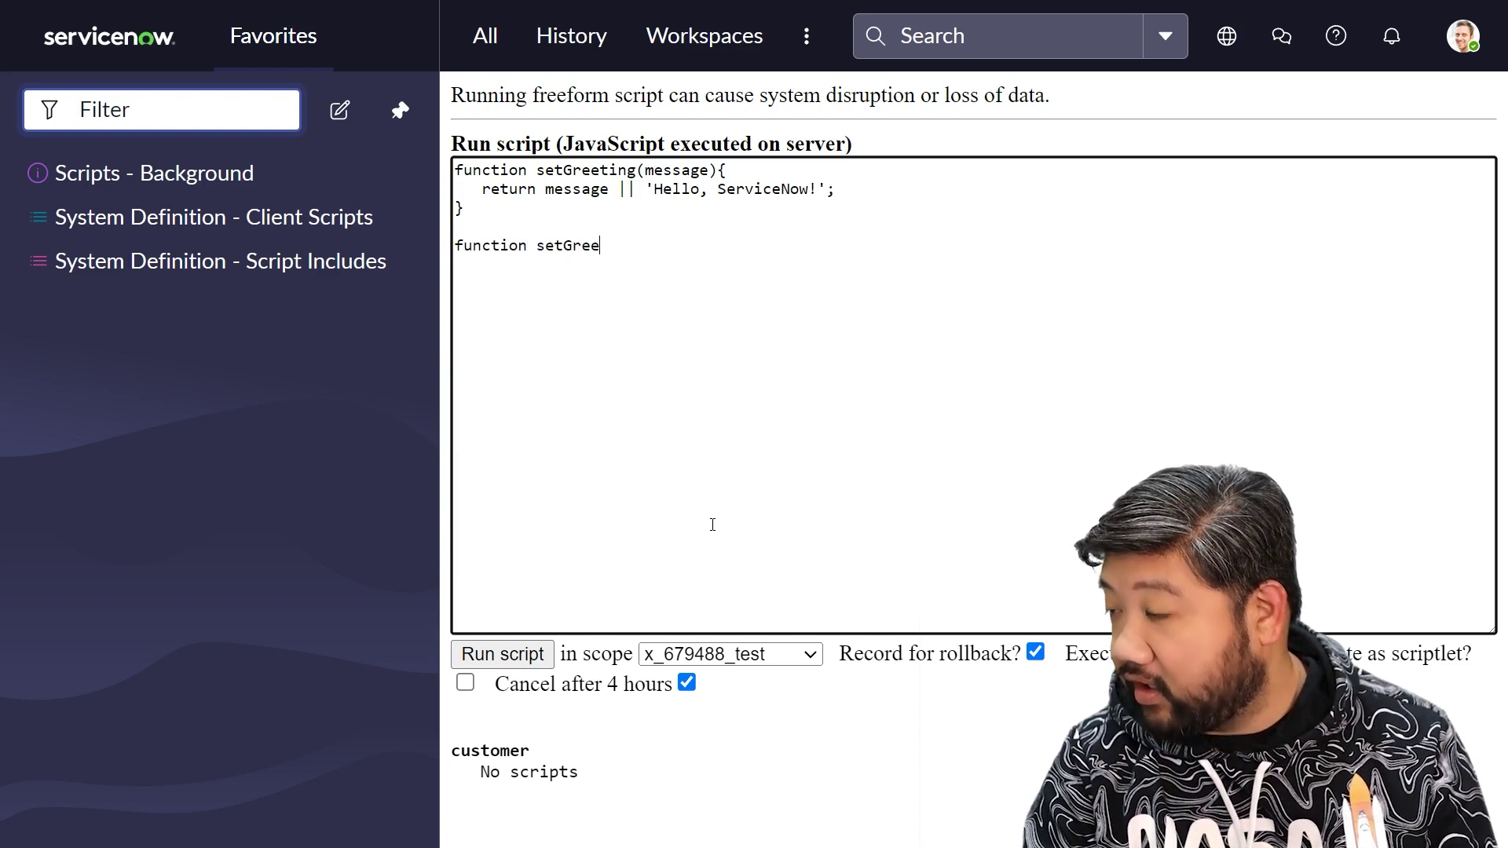
{"action": "type", "text": "tingNullish(mes"}
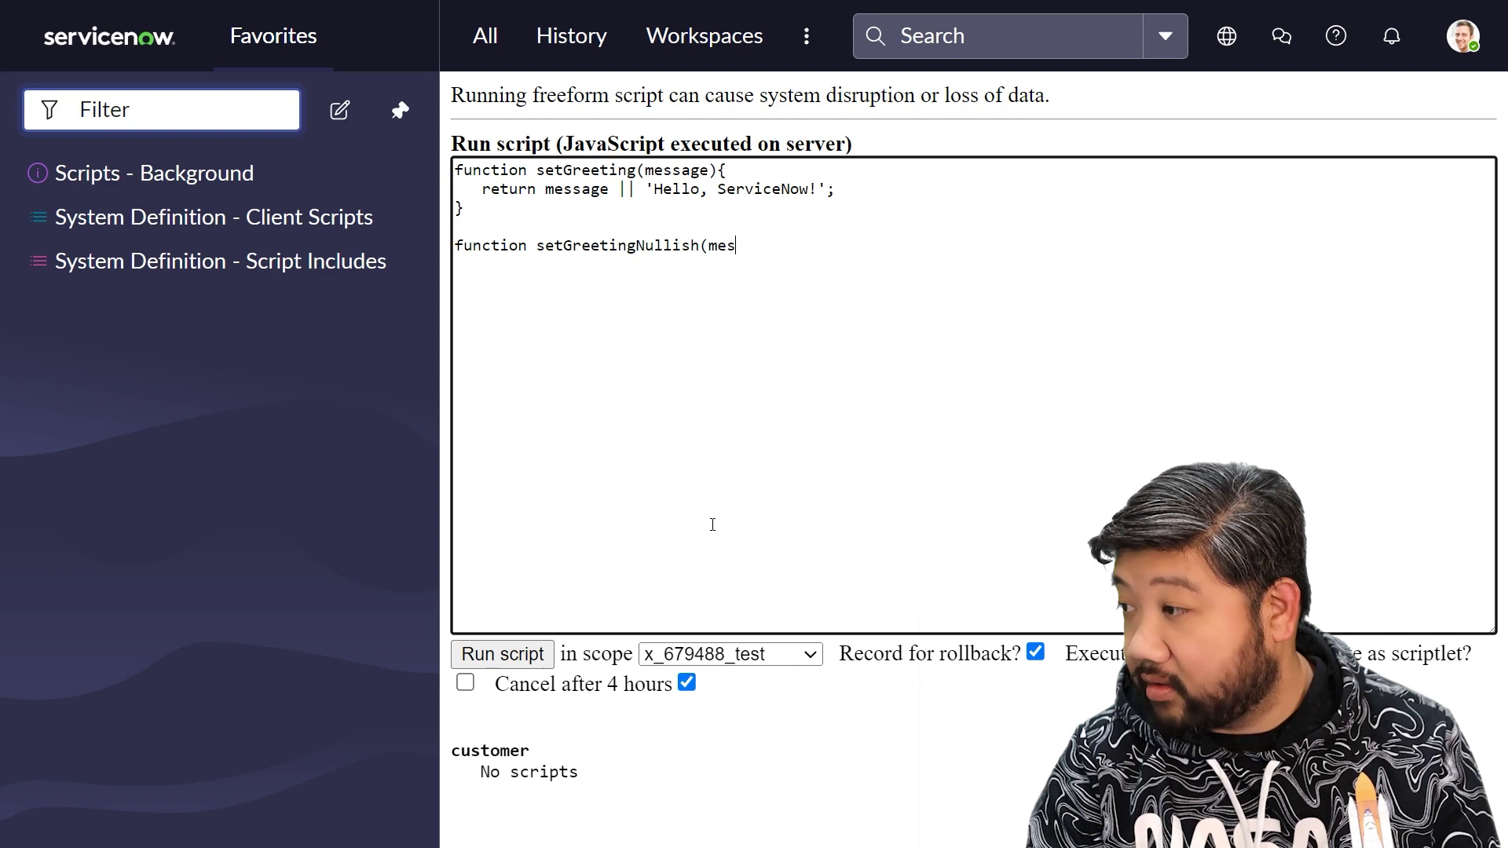
{"action": "type", "text": "sage){ "}
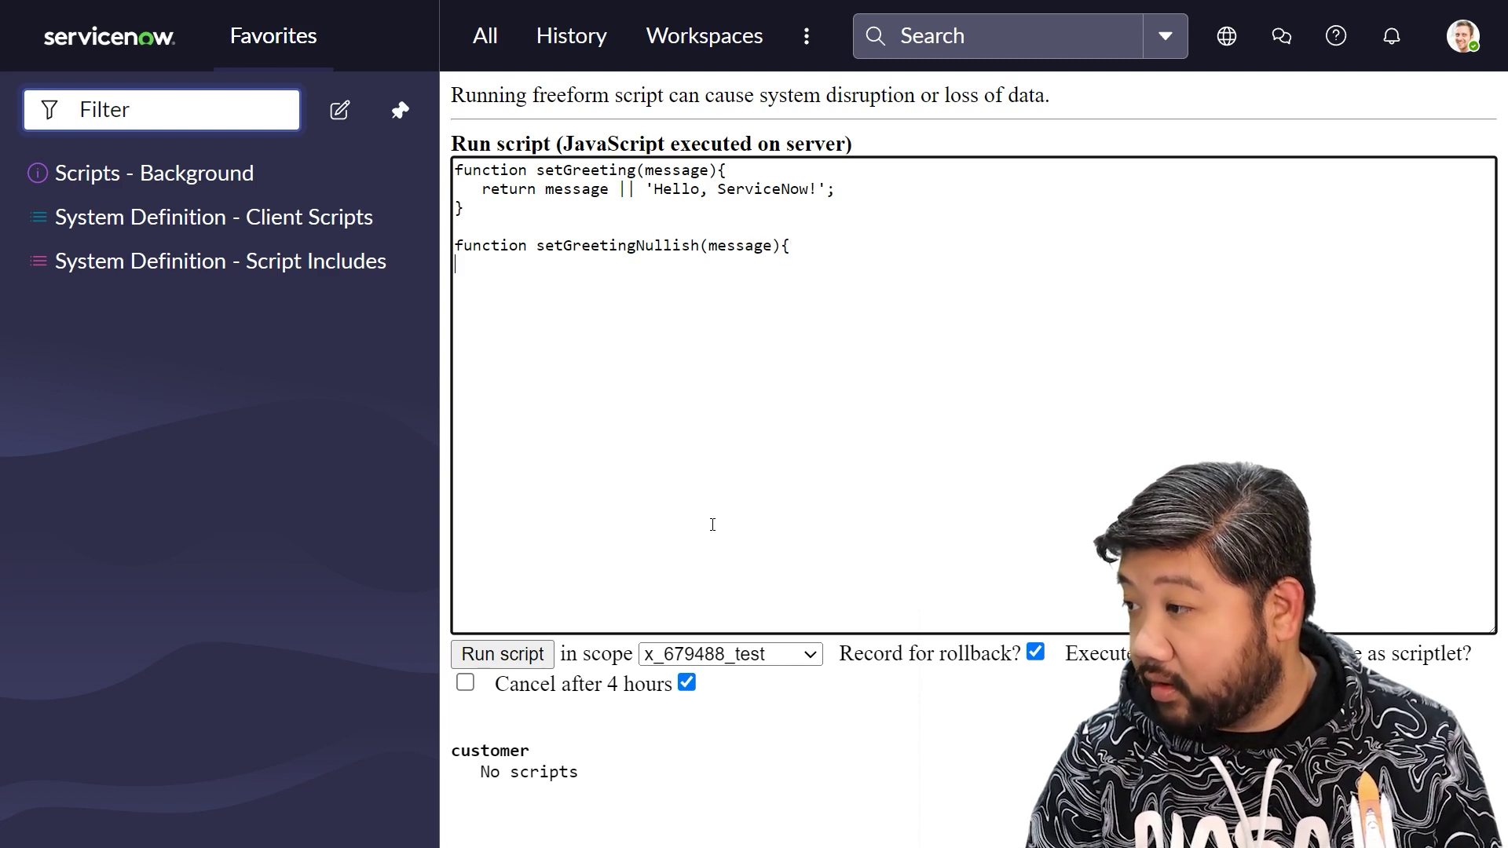
{"action": "type", "text": "   return me"}
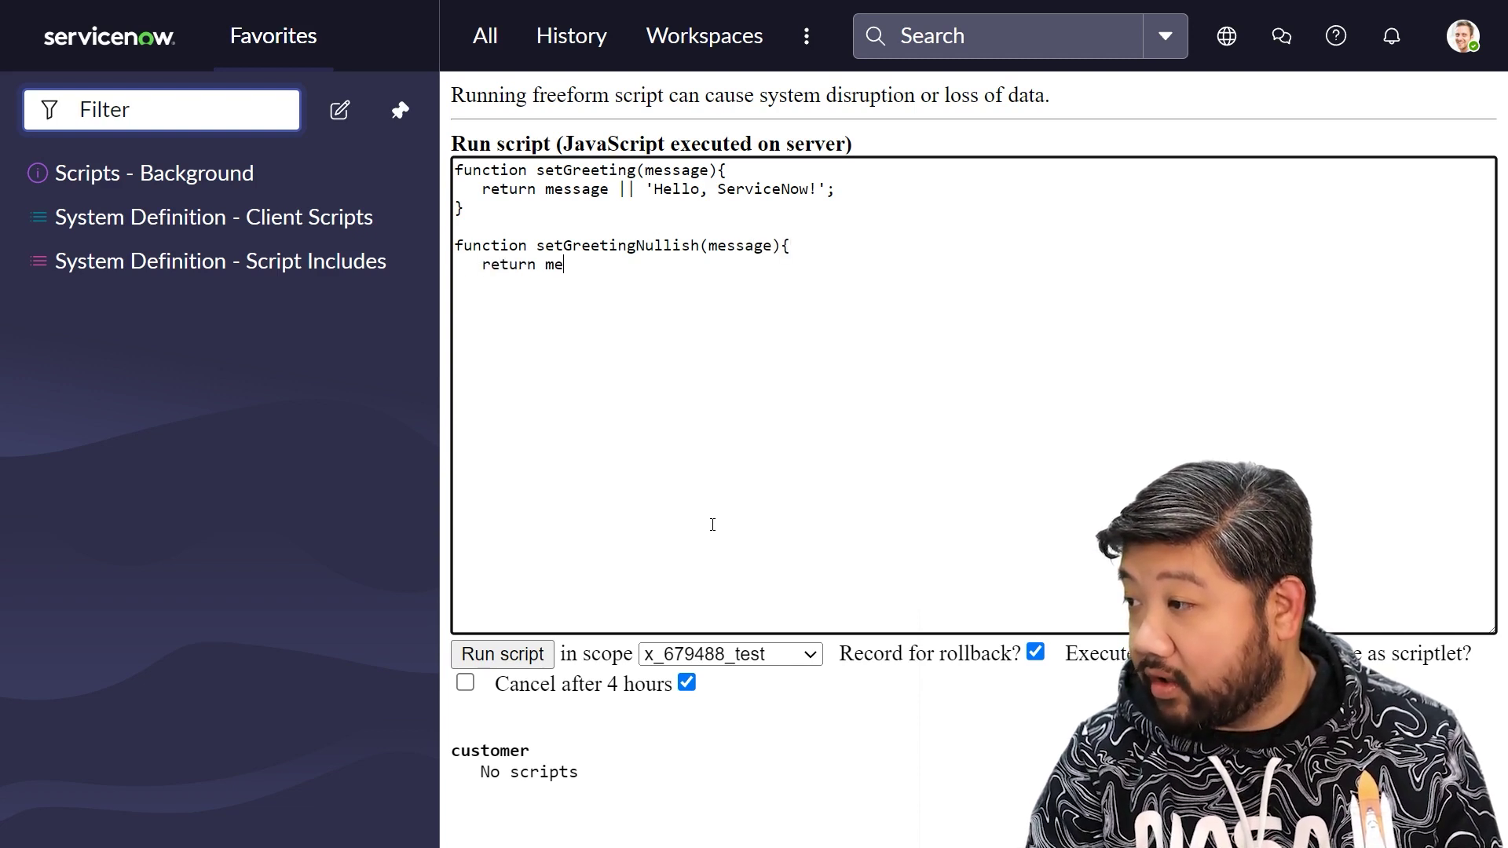
{"action": "type", "text": "ssage ?? '"}
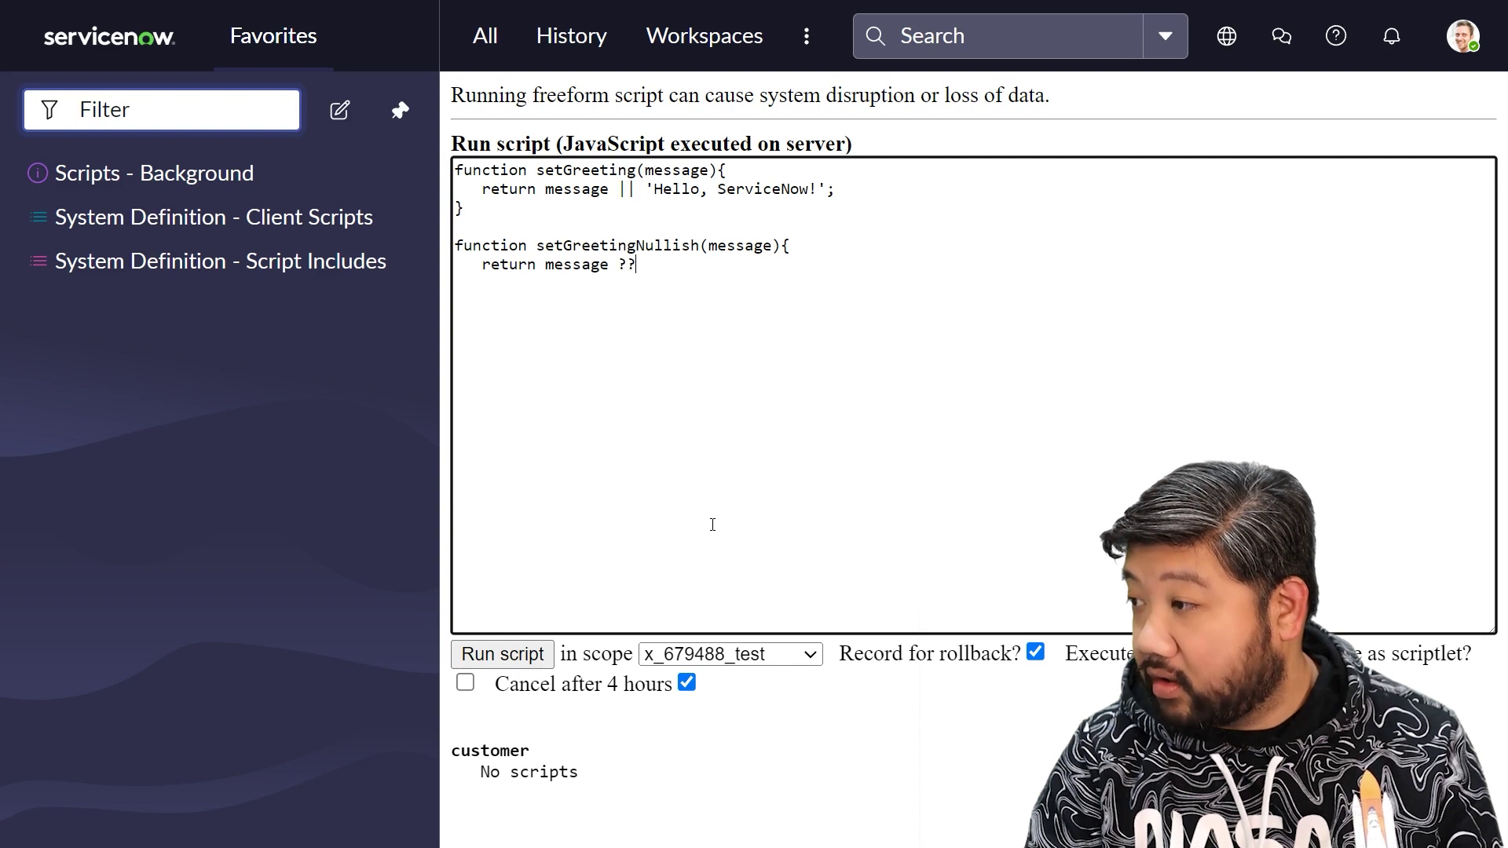
{"action": "type", "text": "H"}
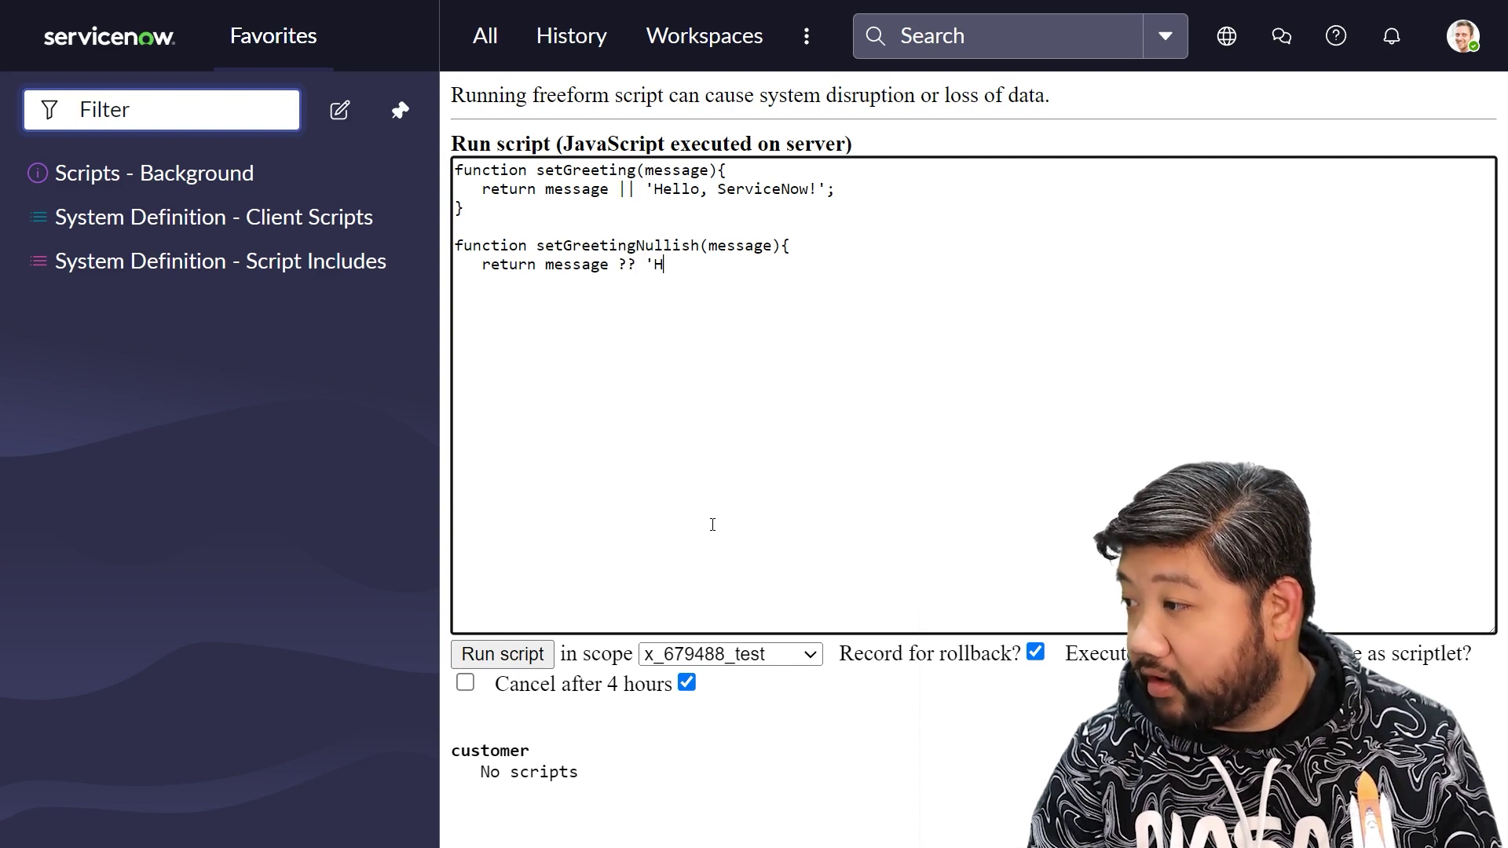
{"action": "type", "text": "ello, S"}
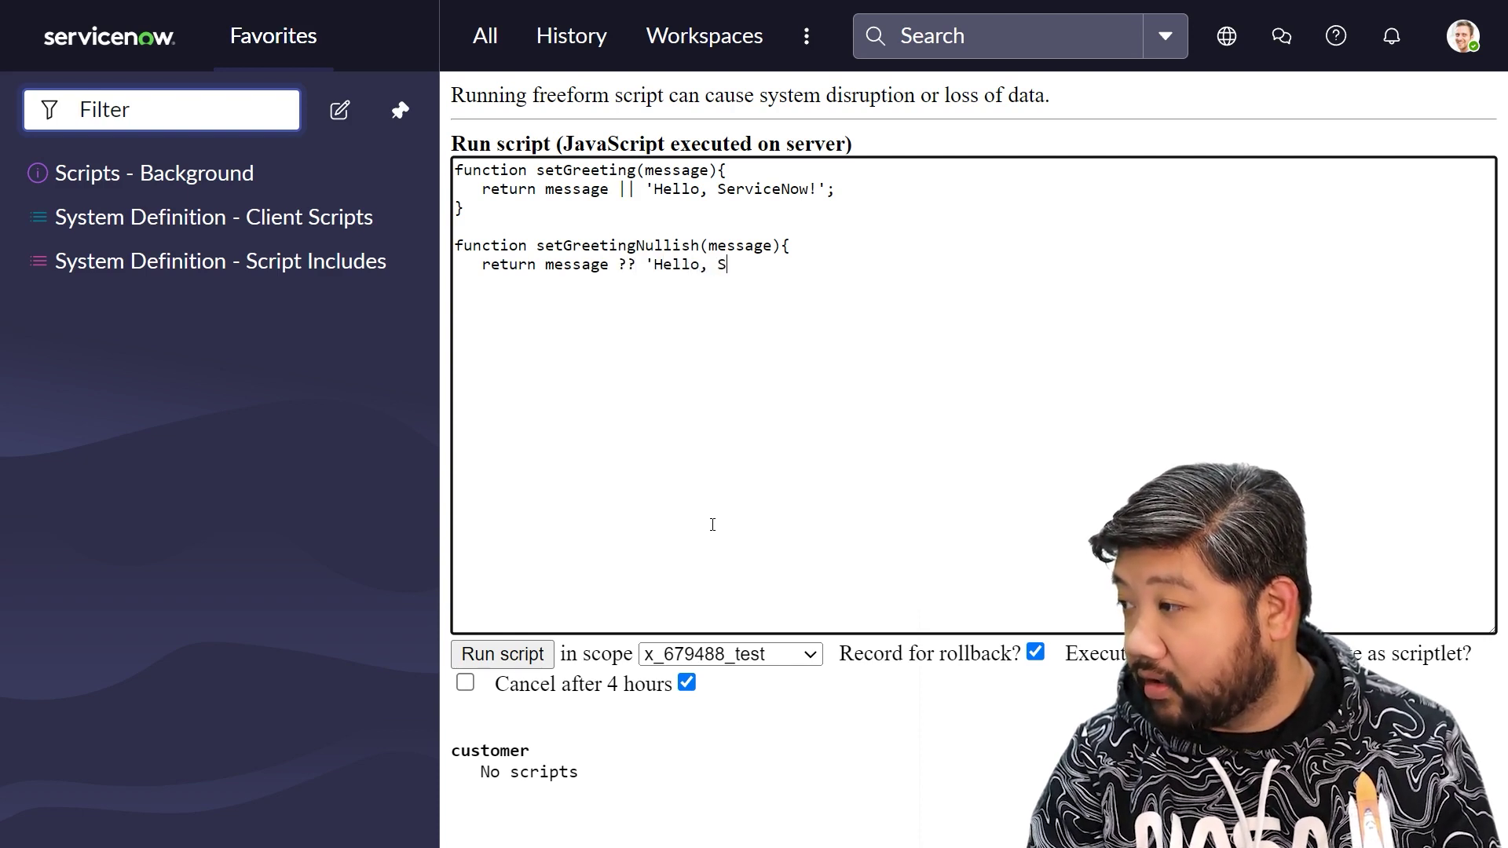
{"action": "type", "text": "erviceNow!"}
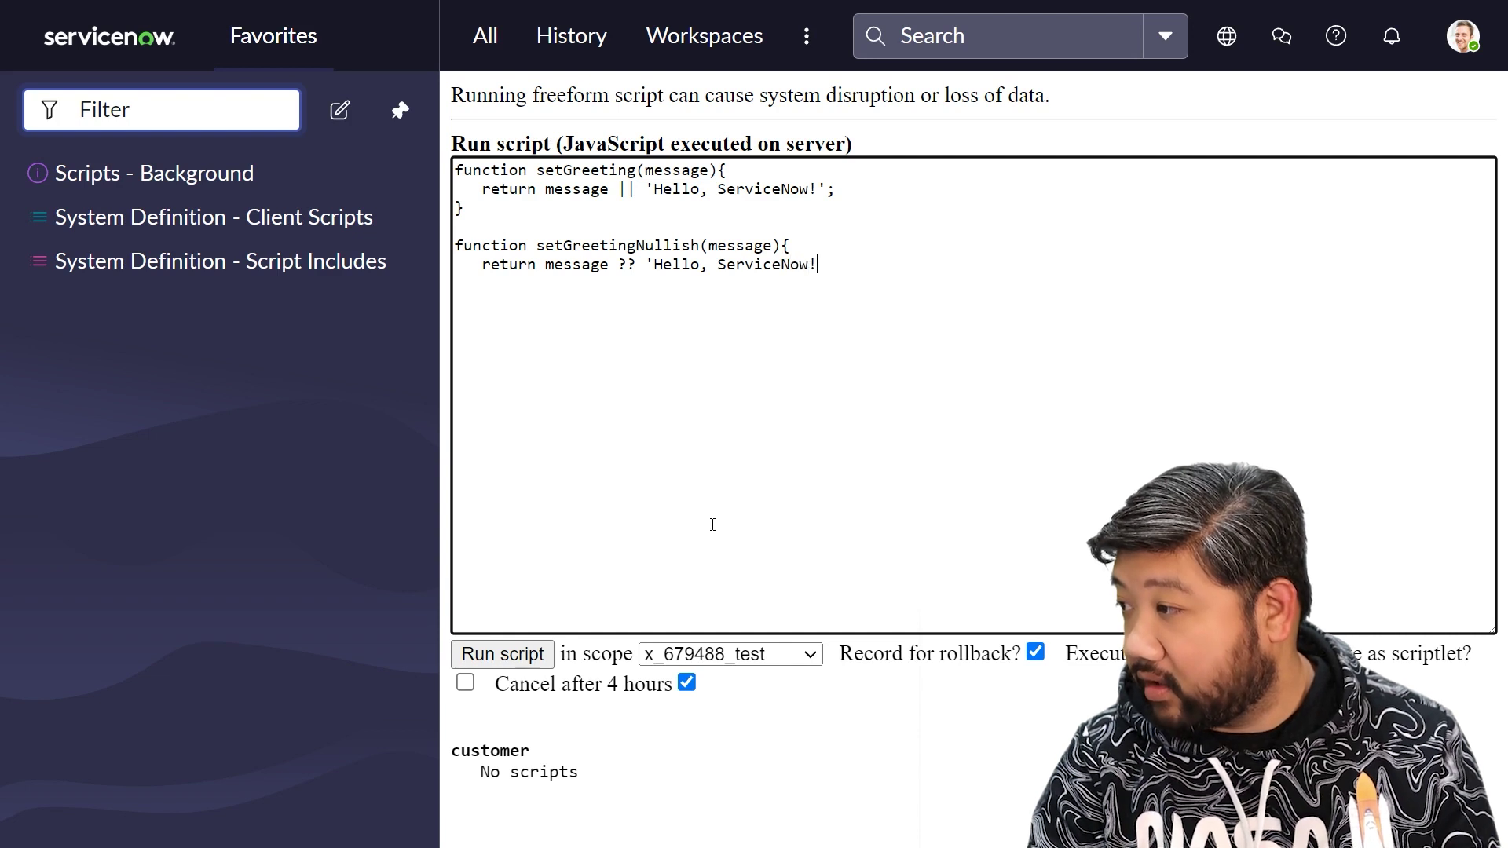
{"action": "type", "text": "';"}
{"action": "key", "text": "Return"}
{"action": "type", "text": "}"}
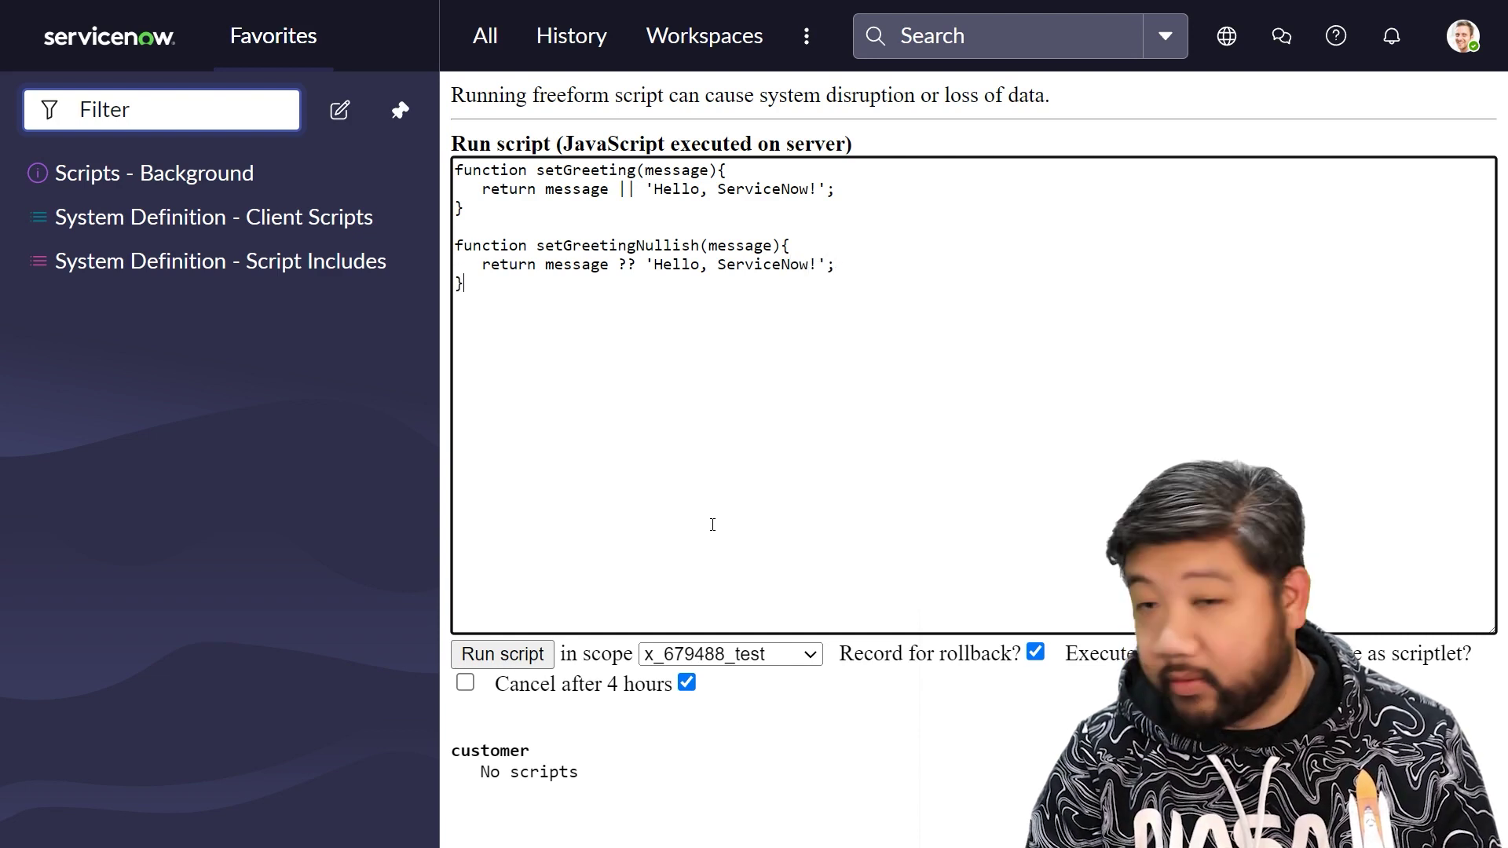
{"action": "key", "text": "Return"}
{"action": "key", "text": "Return"}
{"action": "type", "text": "gs.in"}
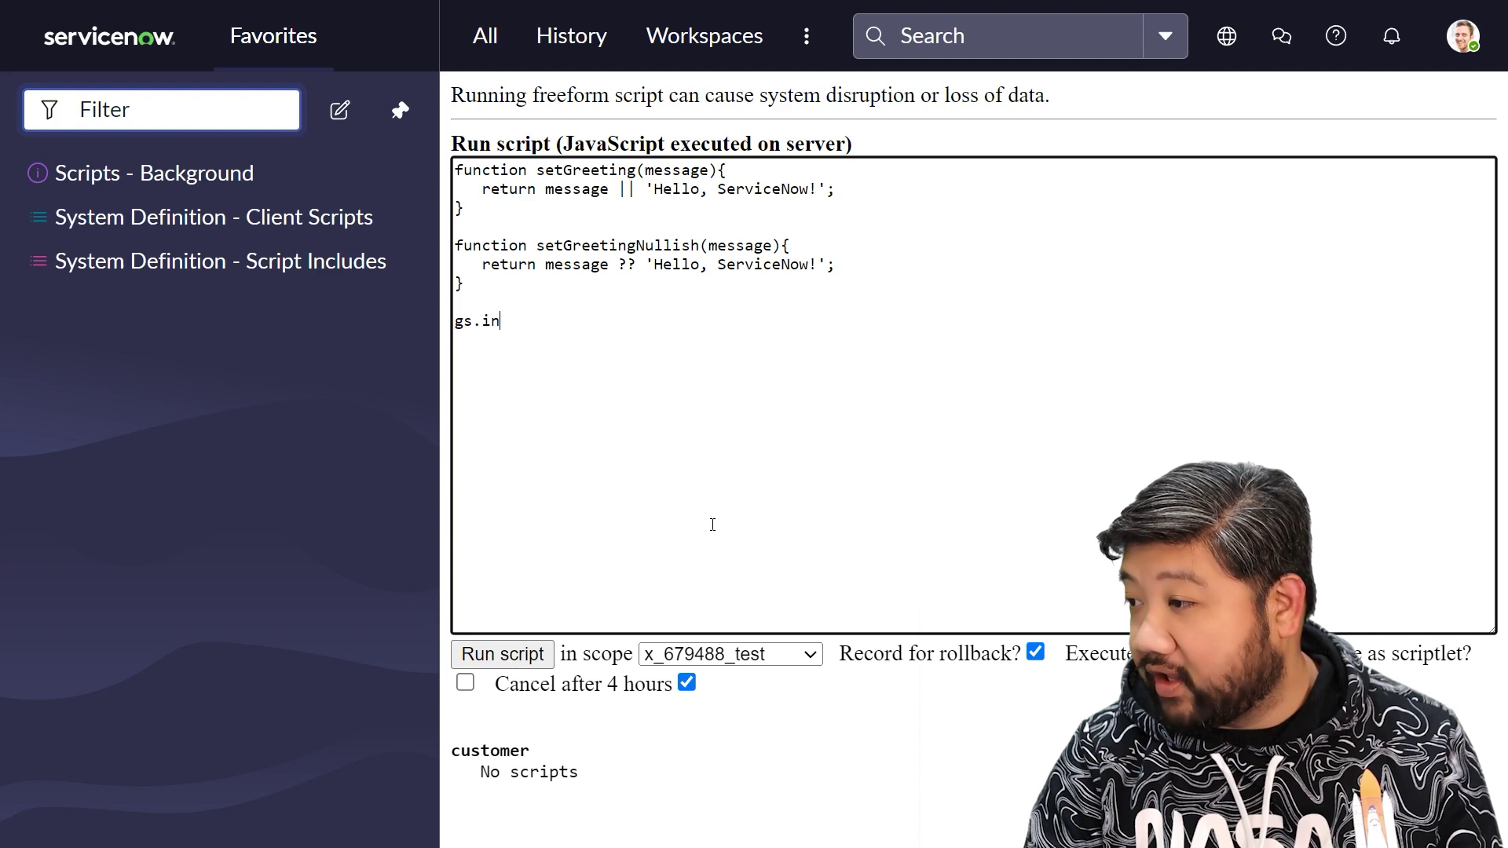
{"action": "type", "text": "fo(set"}
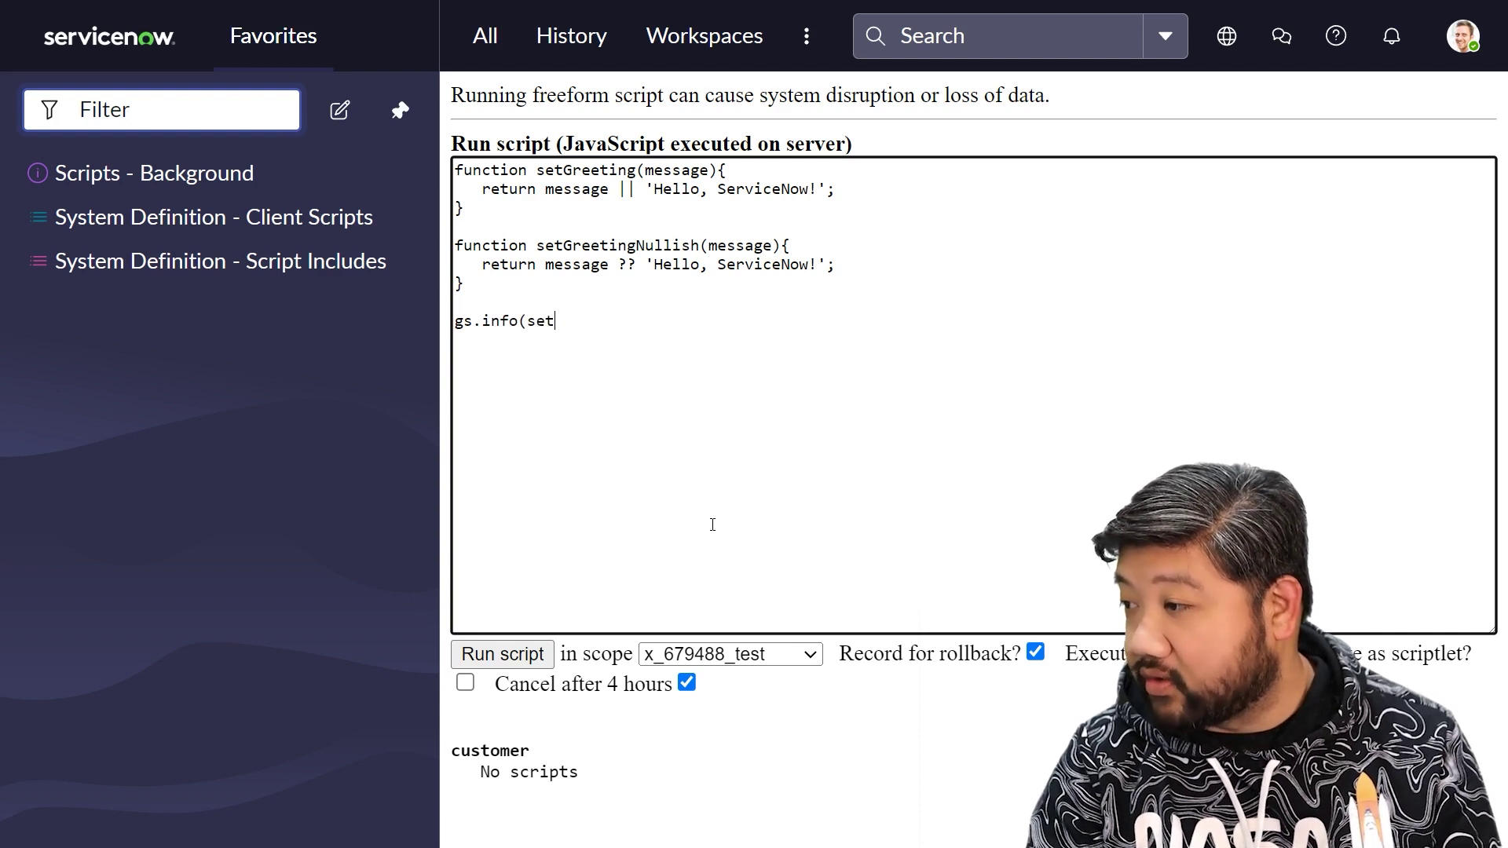
{"action": "type", "text": "Greeting("}
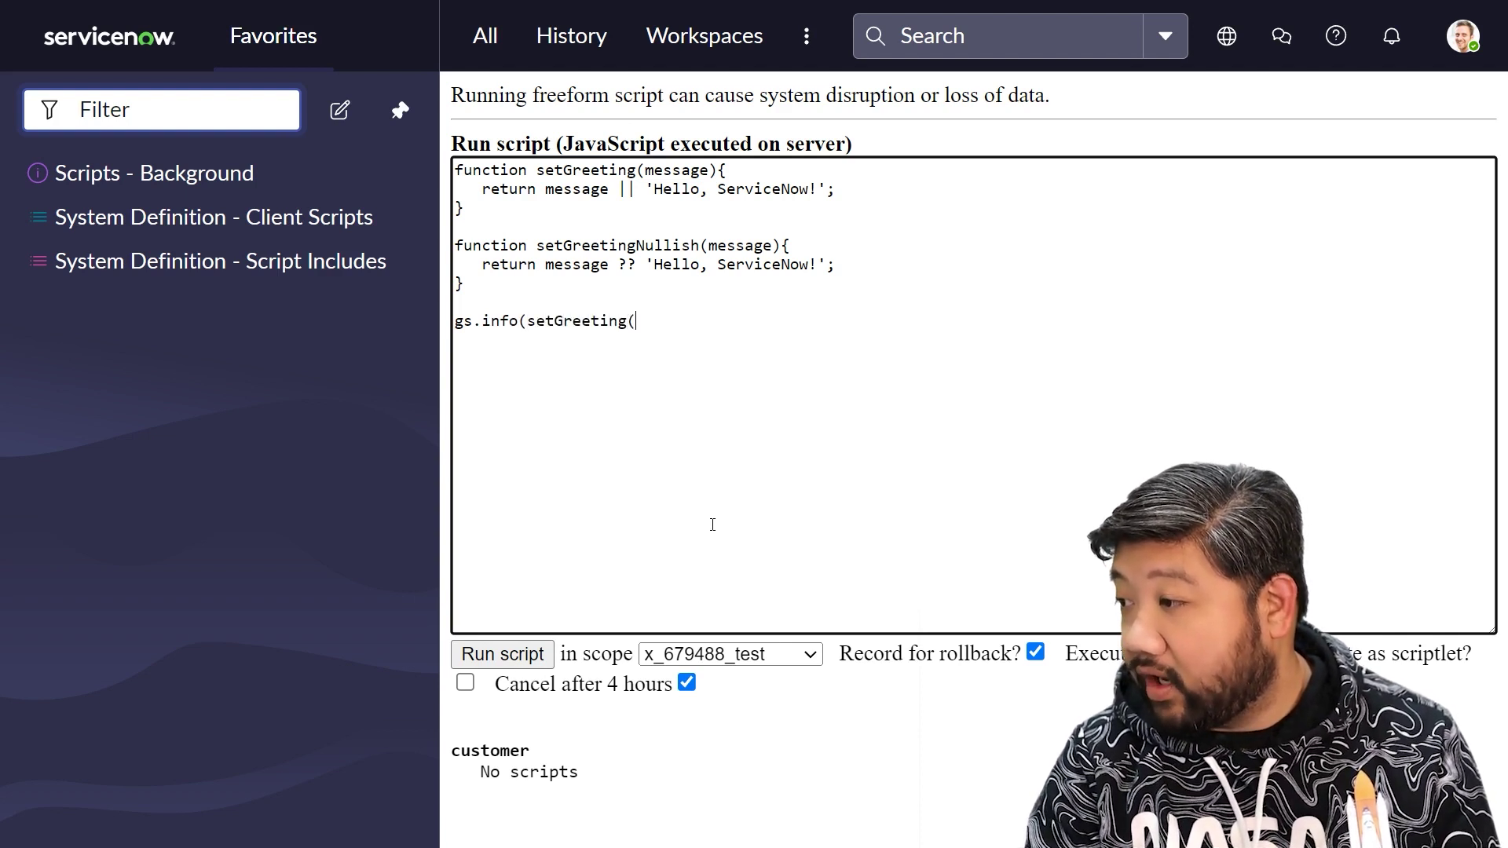
{"action": "type", "text": "'')); "}
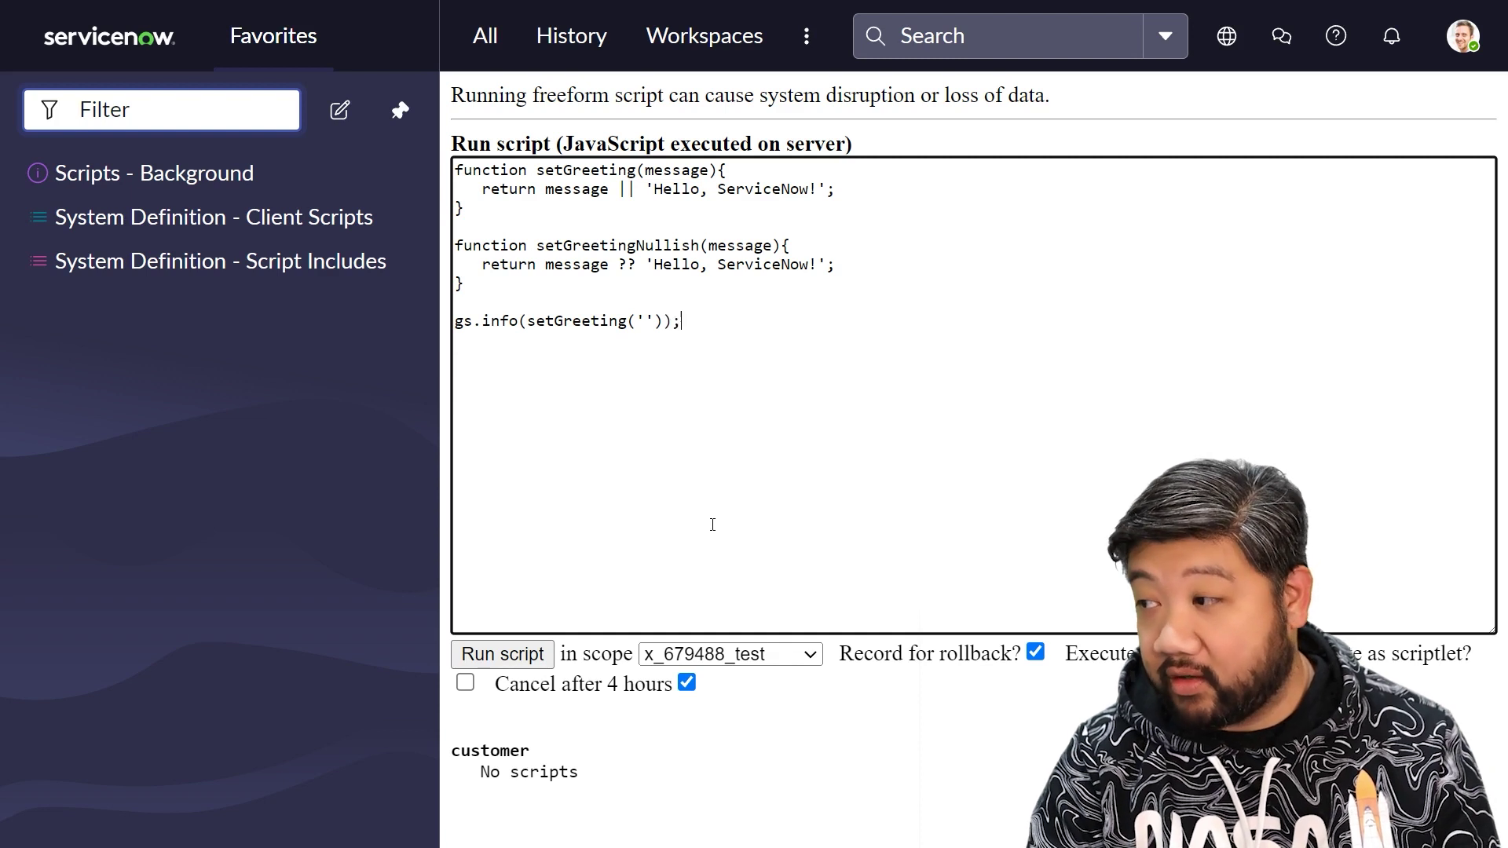
{"action": "type", "text": "gs.info("}
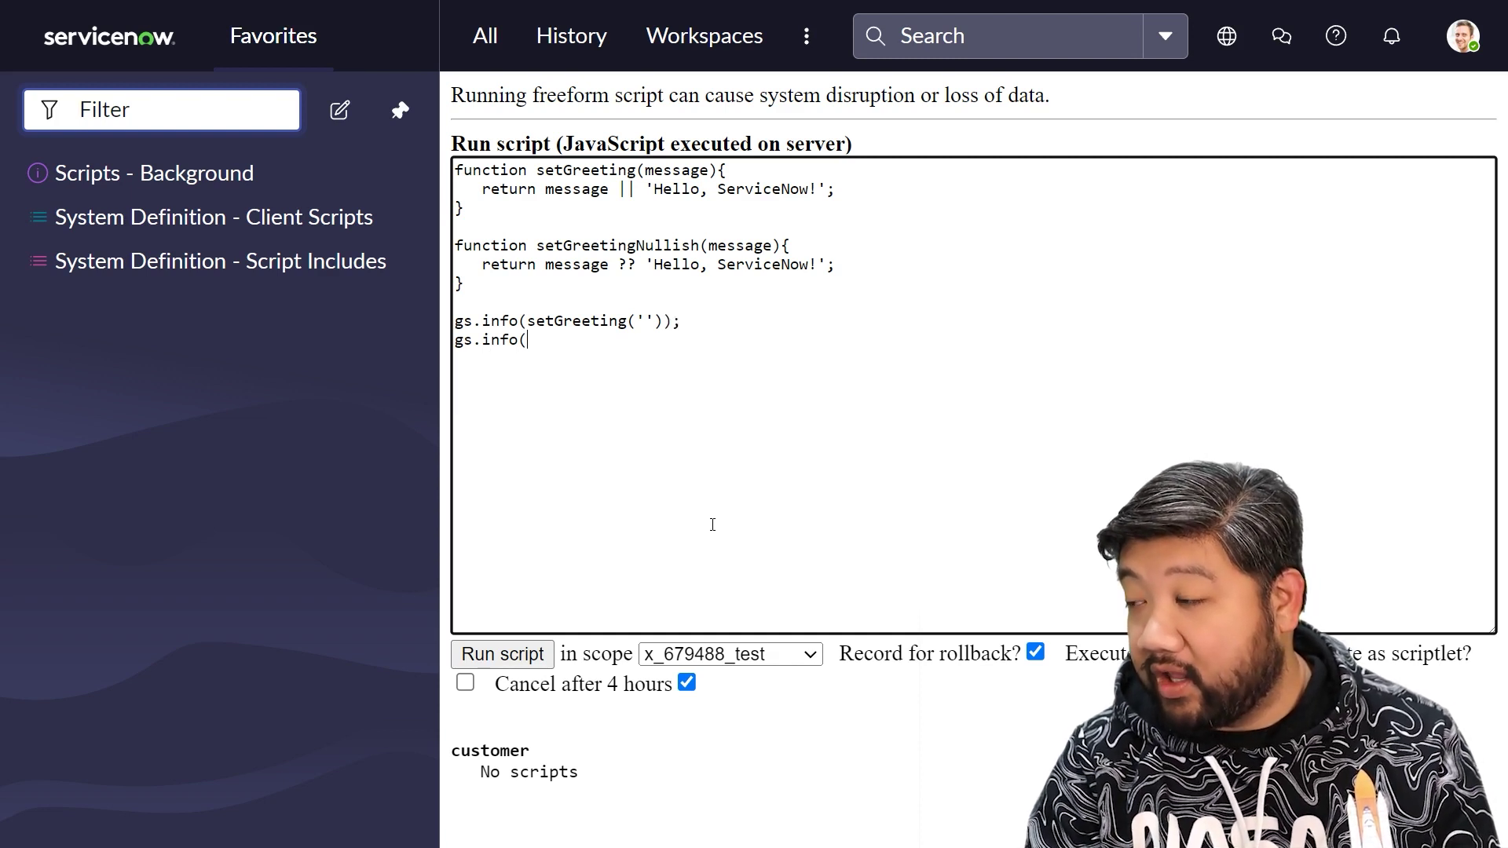
{"action": "type", "text": "setGreeting"}
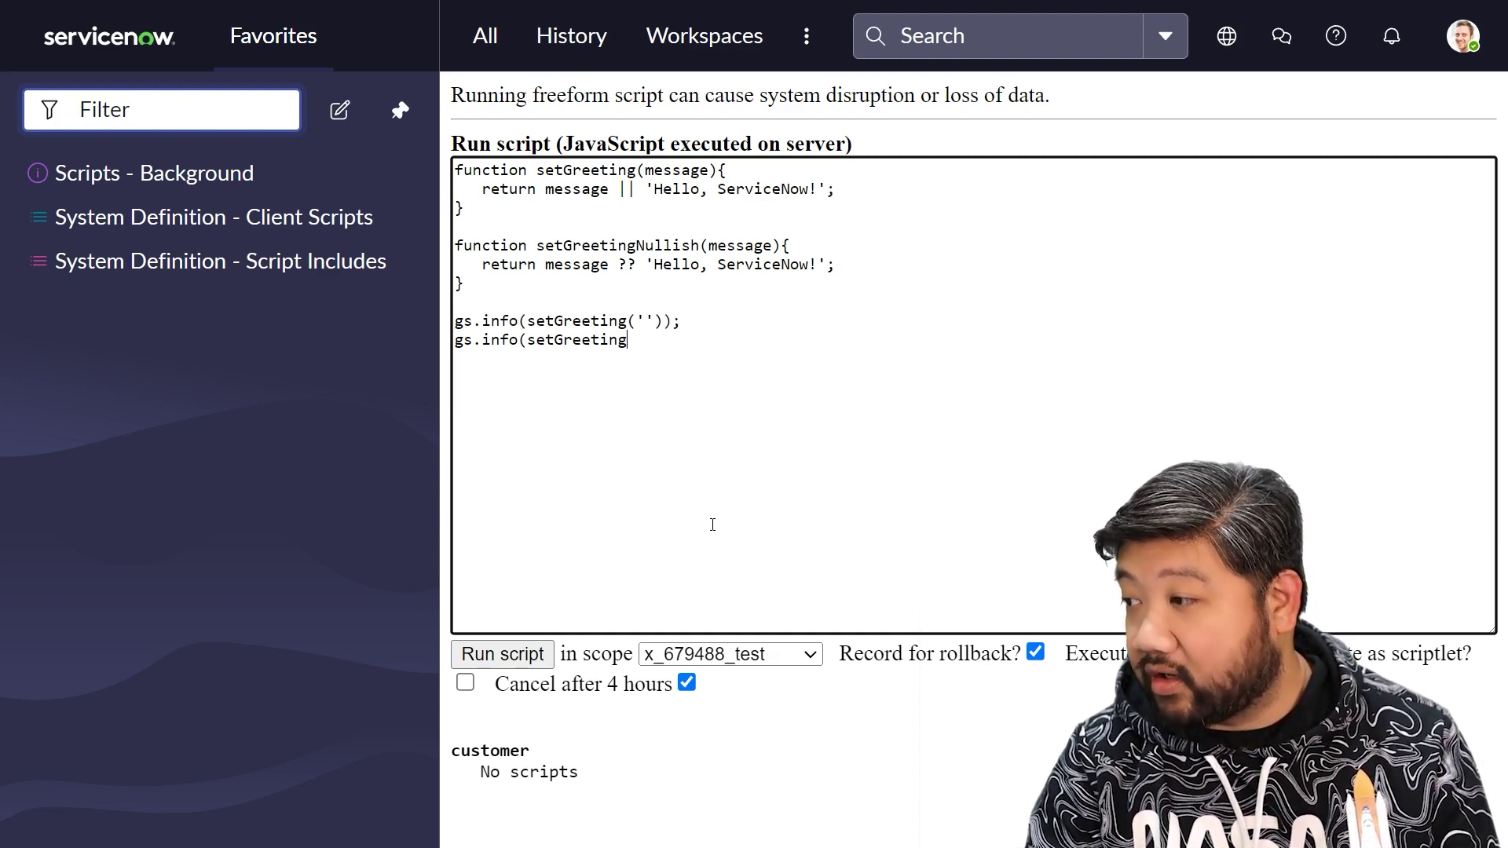
{"action": "type", "text": "Nullish(''"}
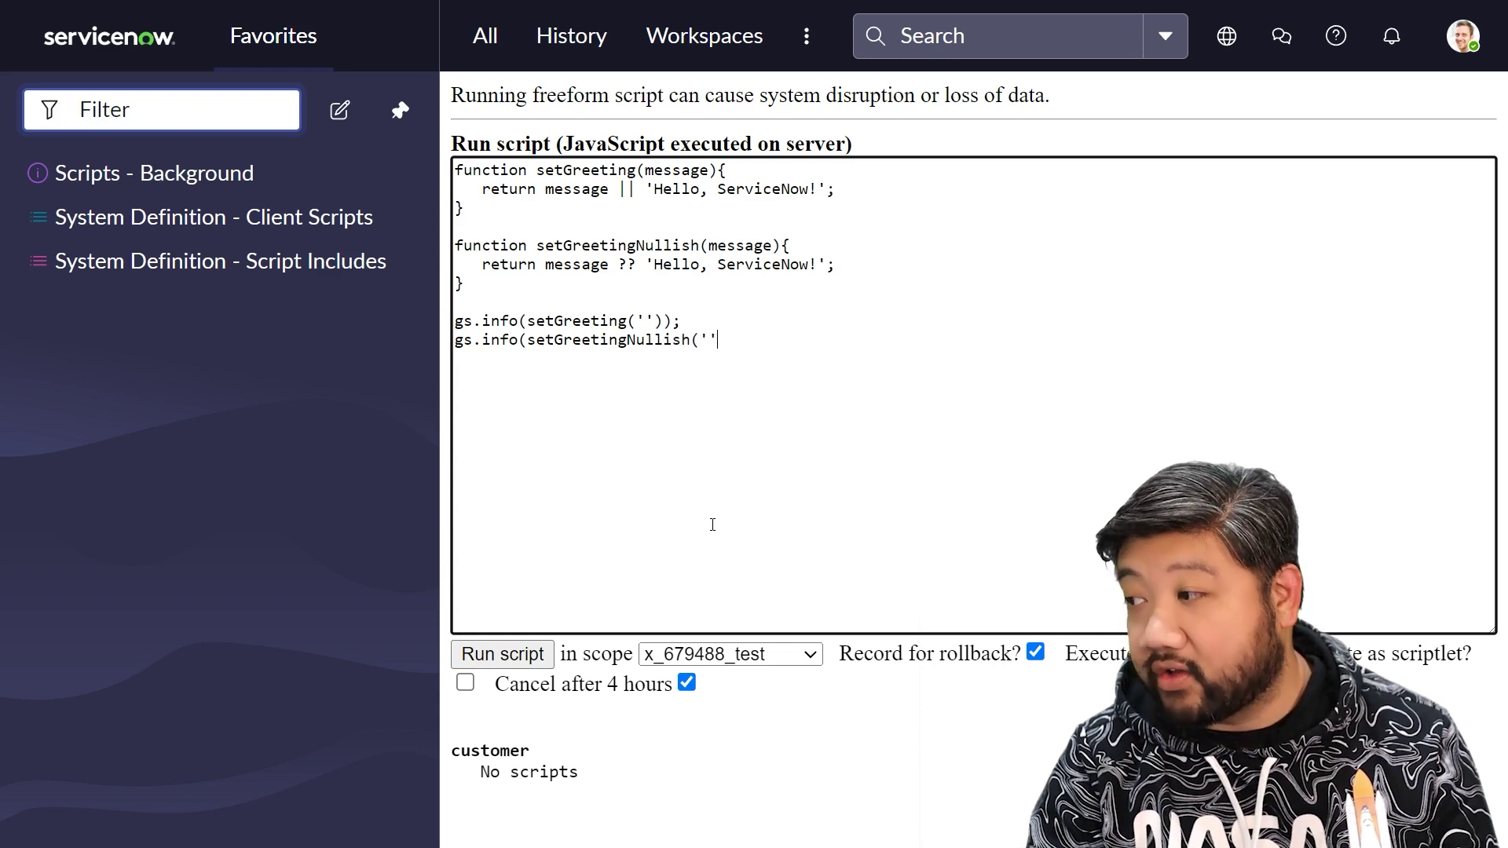
{"action": "type", "text": "));"}
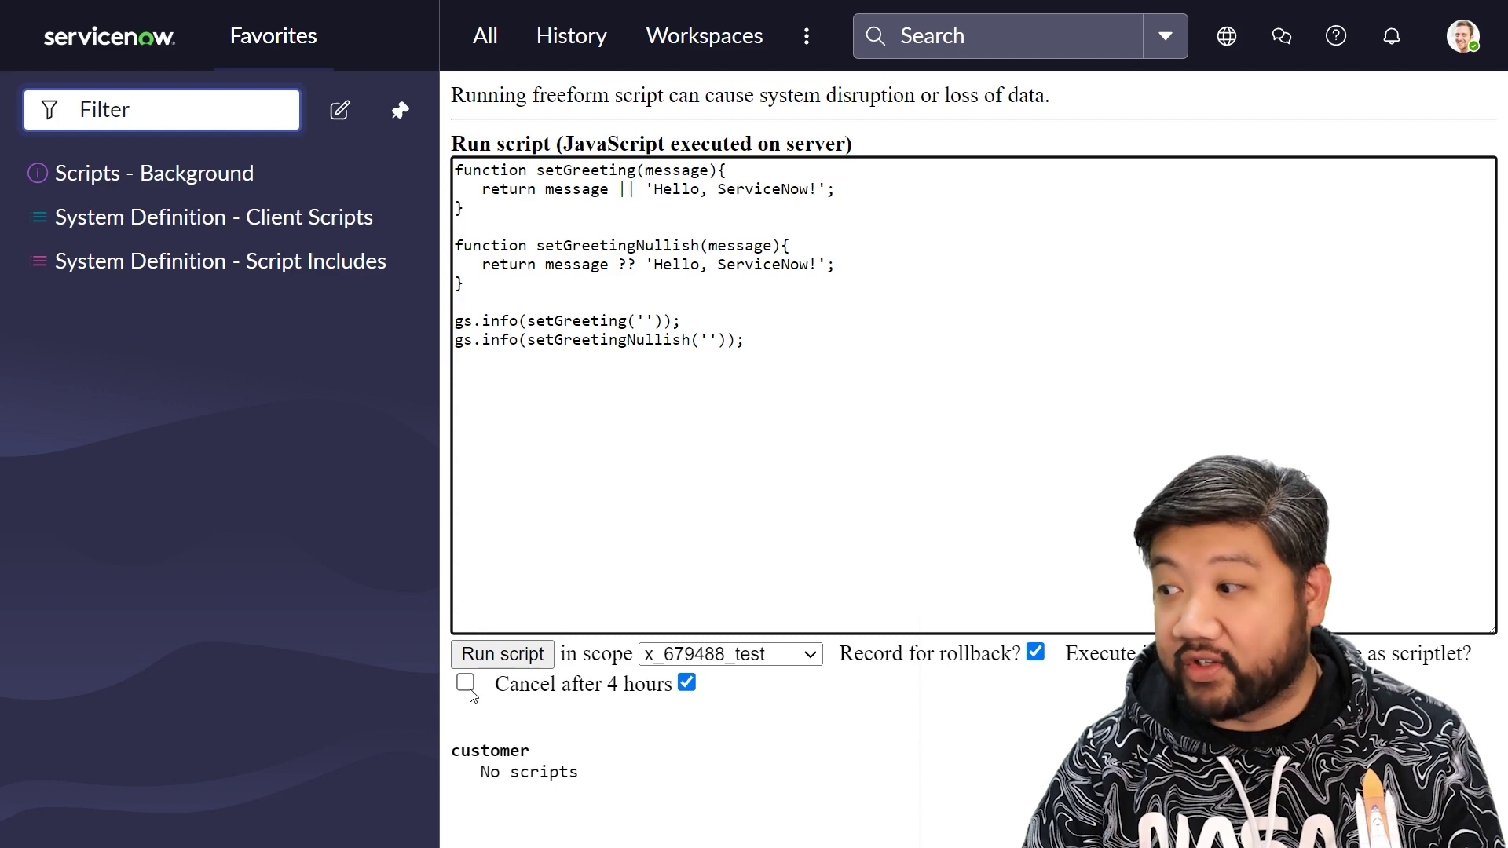
Run the greeting comparison script, which prints 'Hello, ServiceNow!'
{"action": "left_click", "coordinate": [507, 655]}
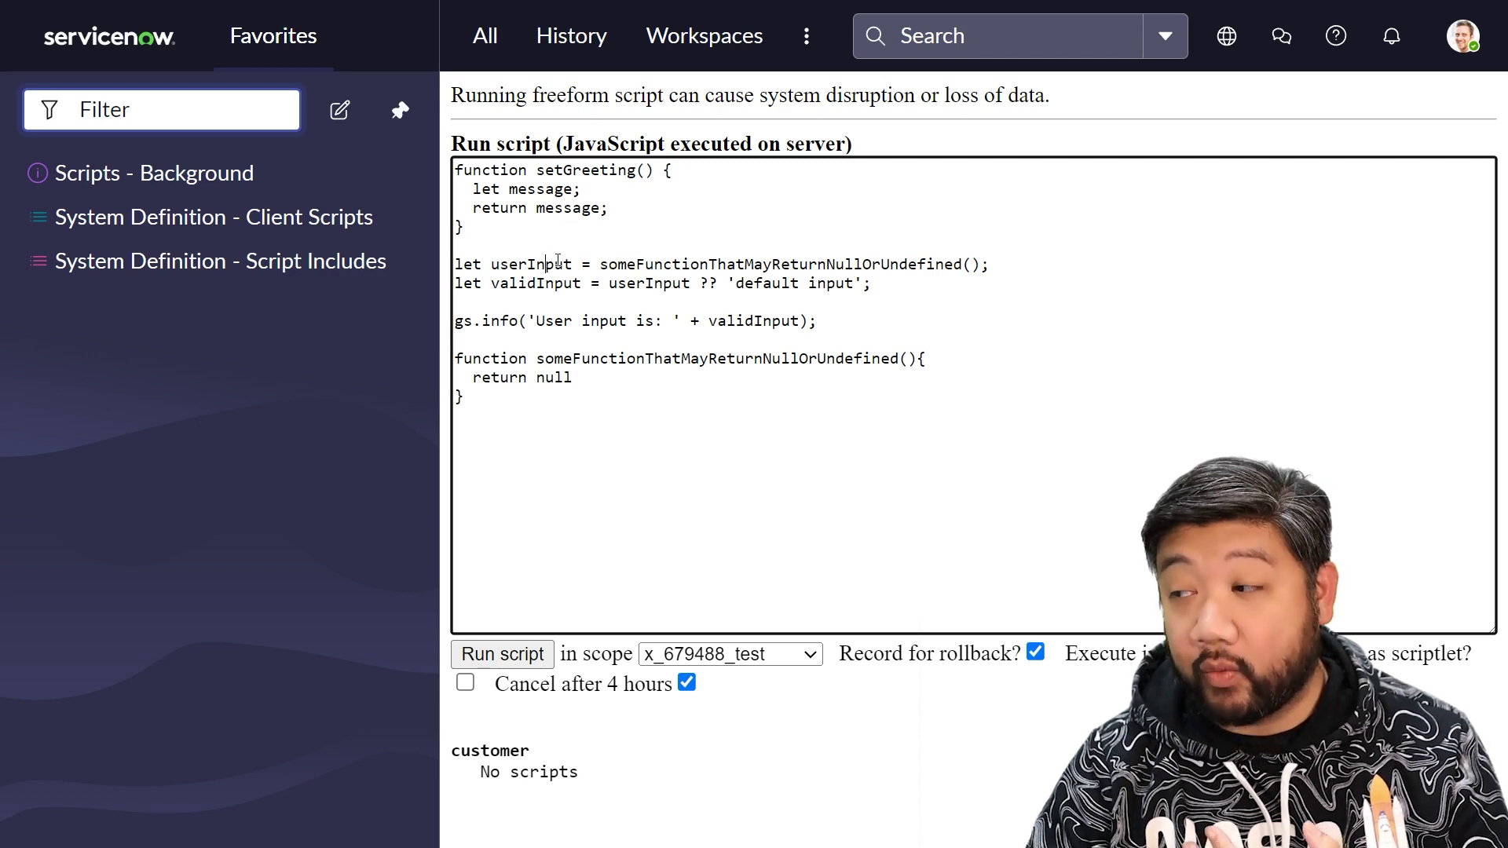
Highlight the null-returning call, then run the script to log 'User input is: default input'
{"action": "double_click", "coordinate": [664, 265]}
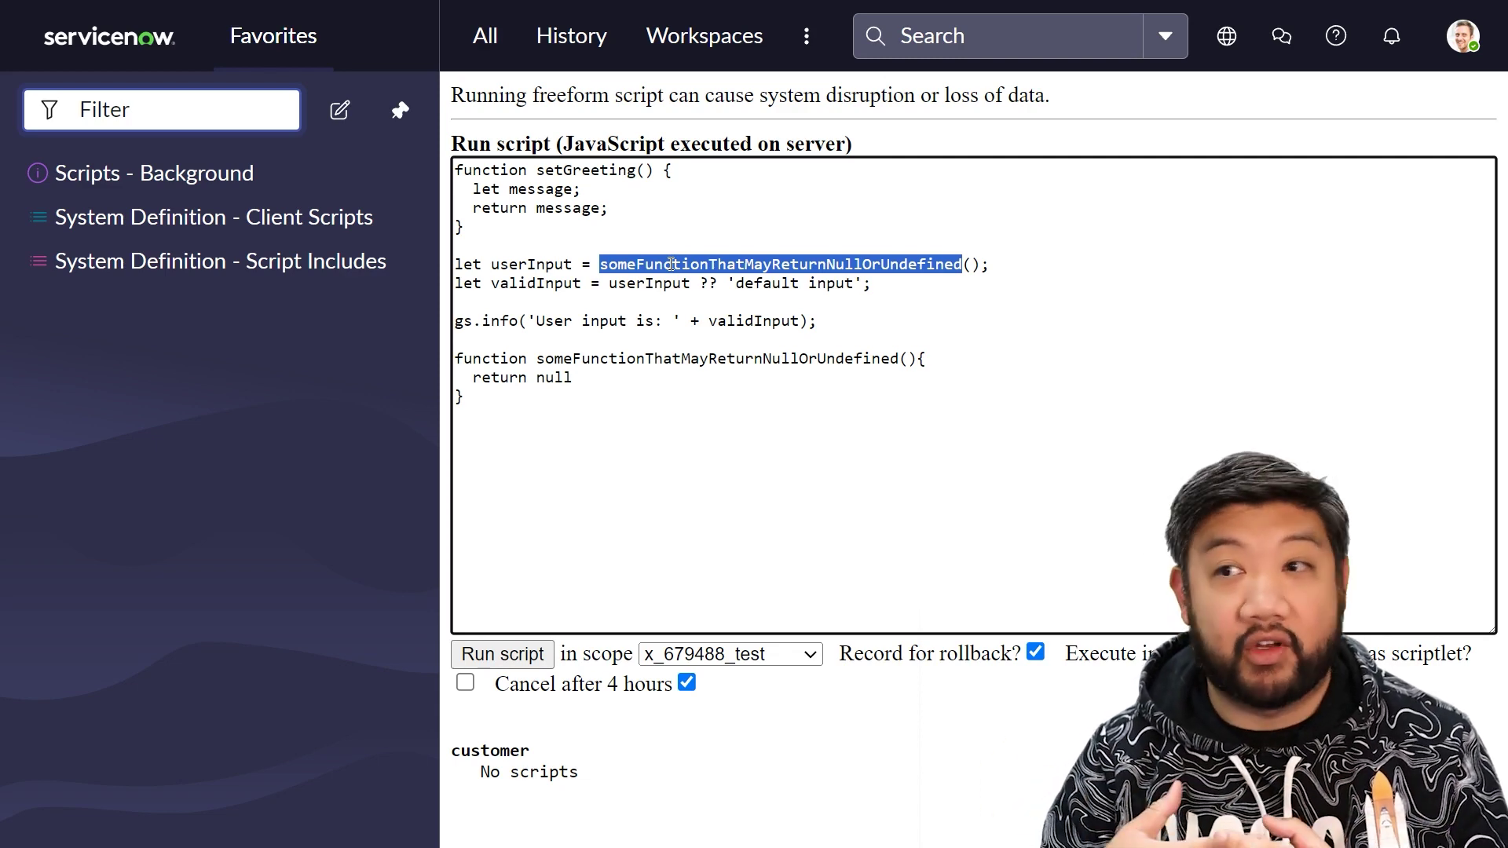
{"action": "left_click", "coordinate": [610, 287]}
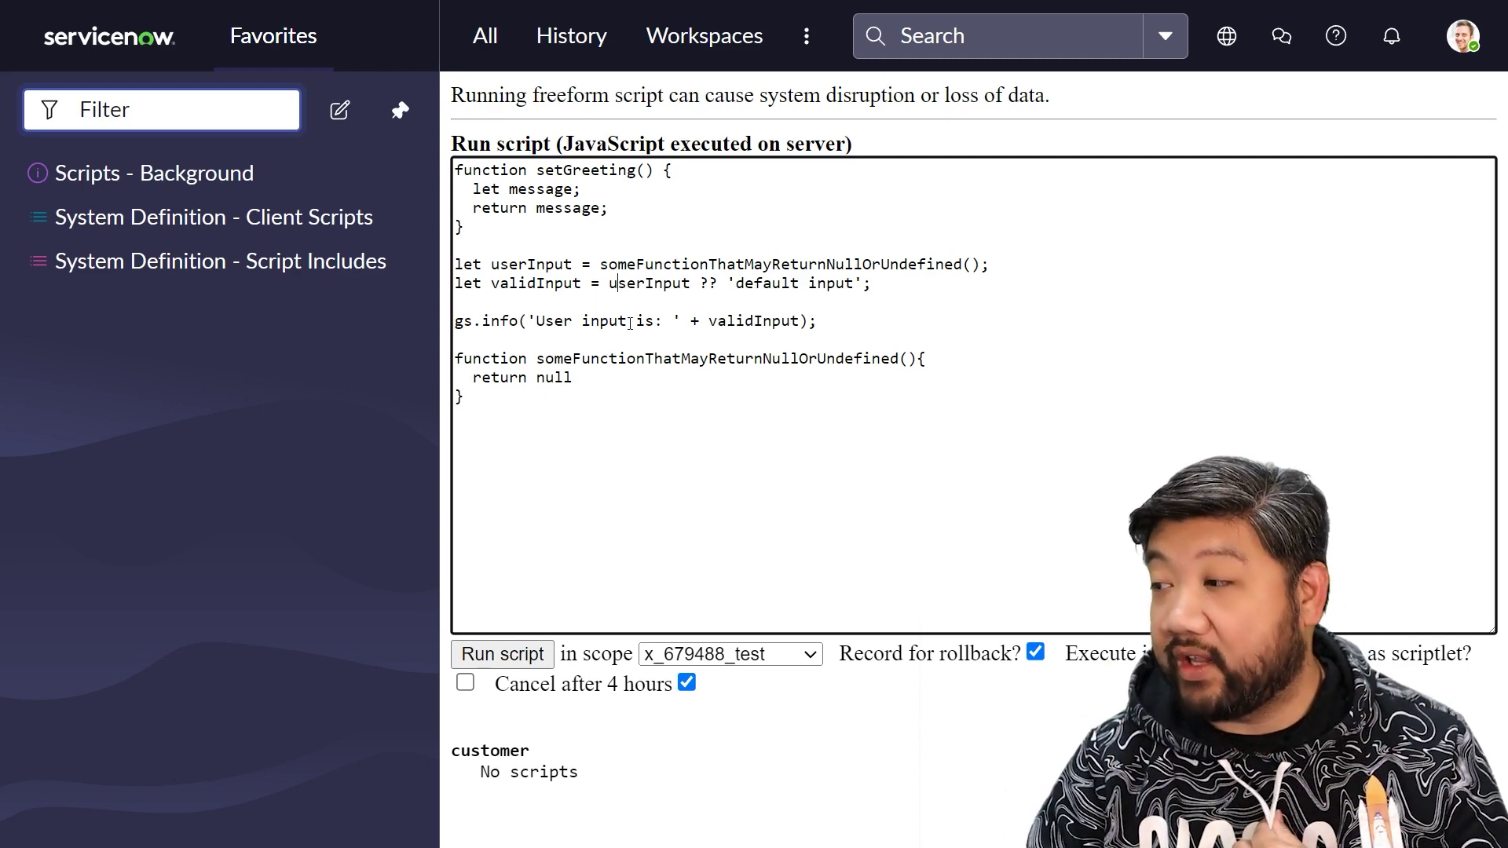
{"action": "left_click", "coordinate": [505, 653]}
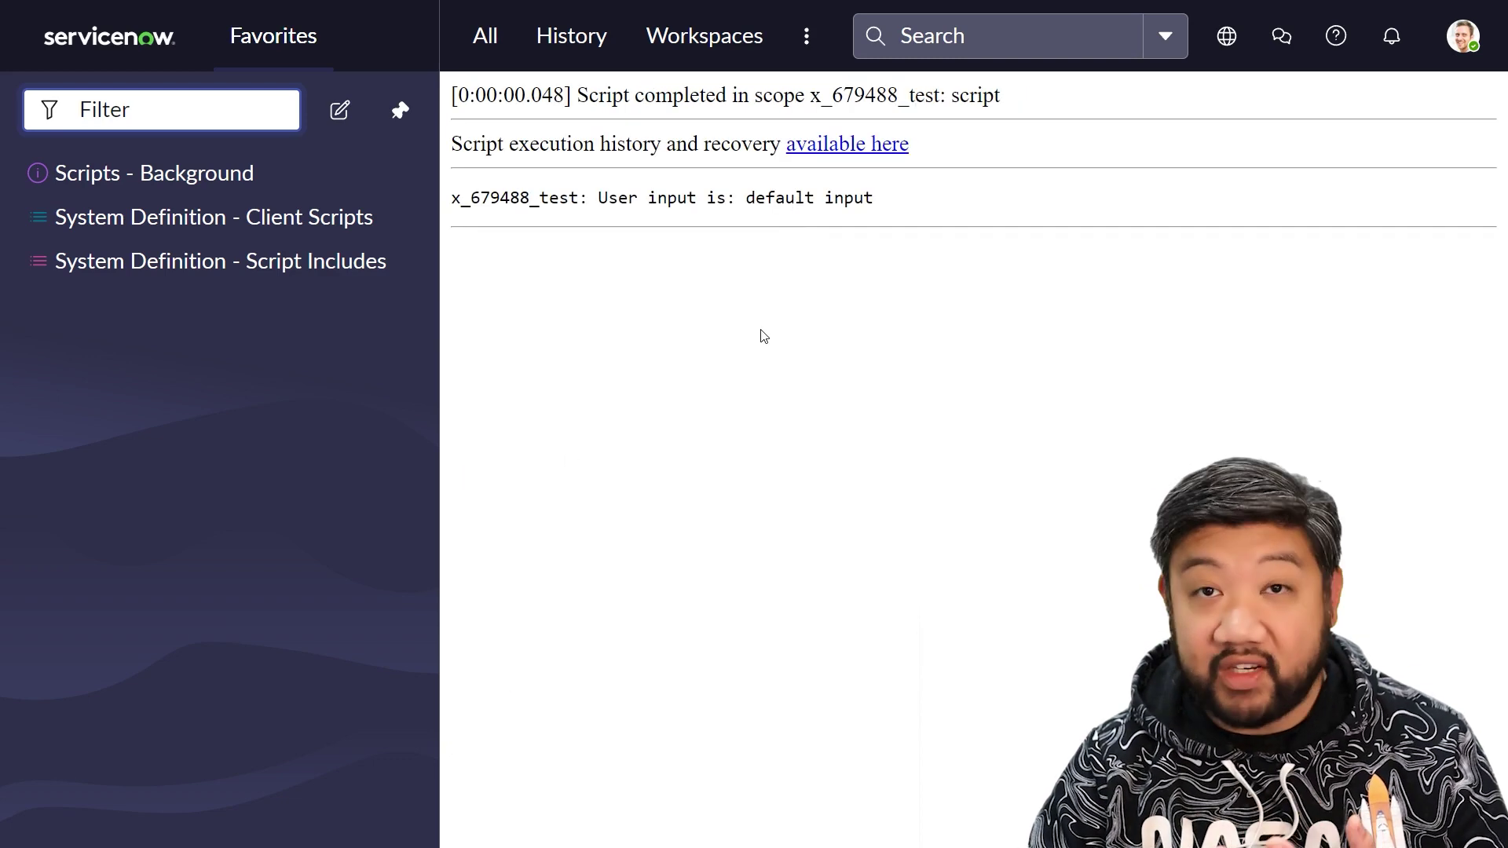
Back in the editor, highlight userInput and null, then clear the entire script
{"action": "key", "text": "alt+Left"}
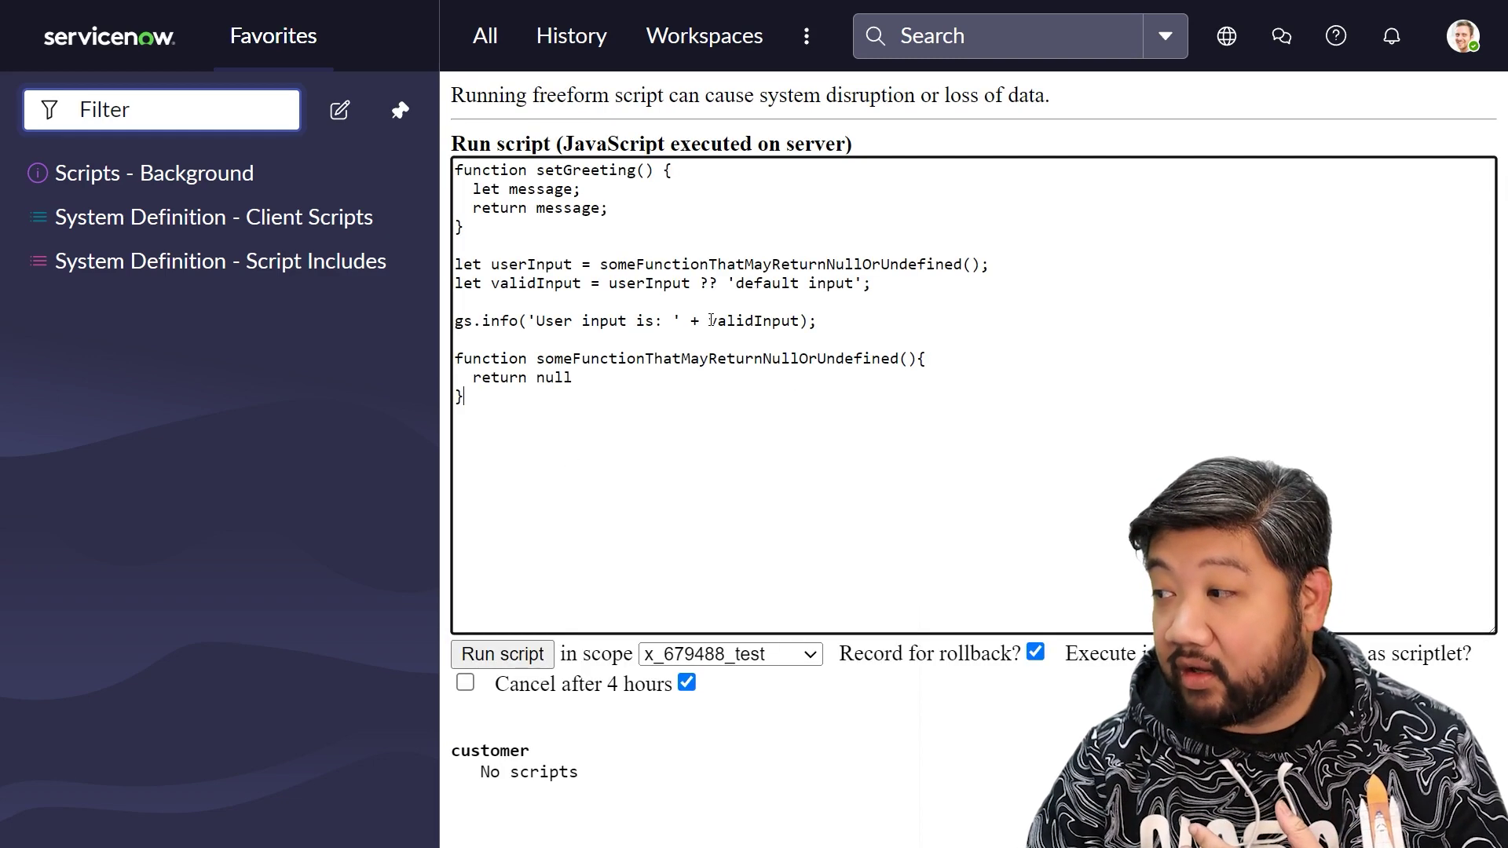
{"action": "left_click_drag", "start_coordinate": [673, 282], "coordinate": [608, 284]}
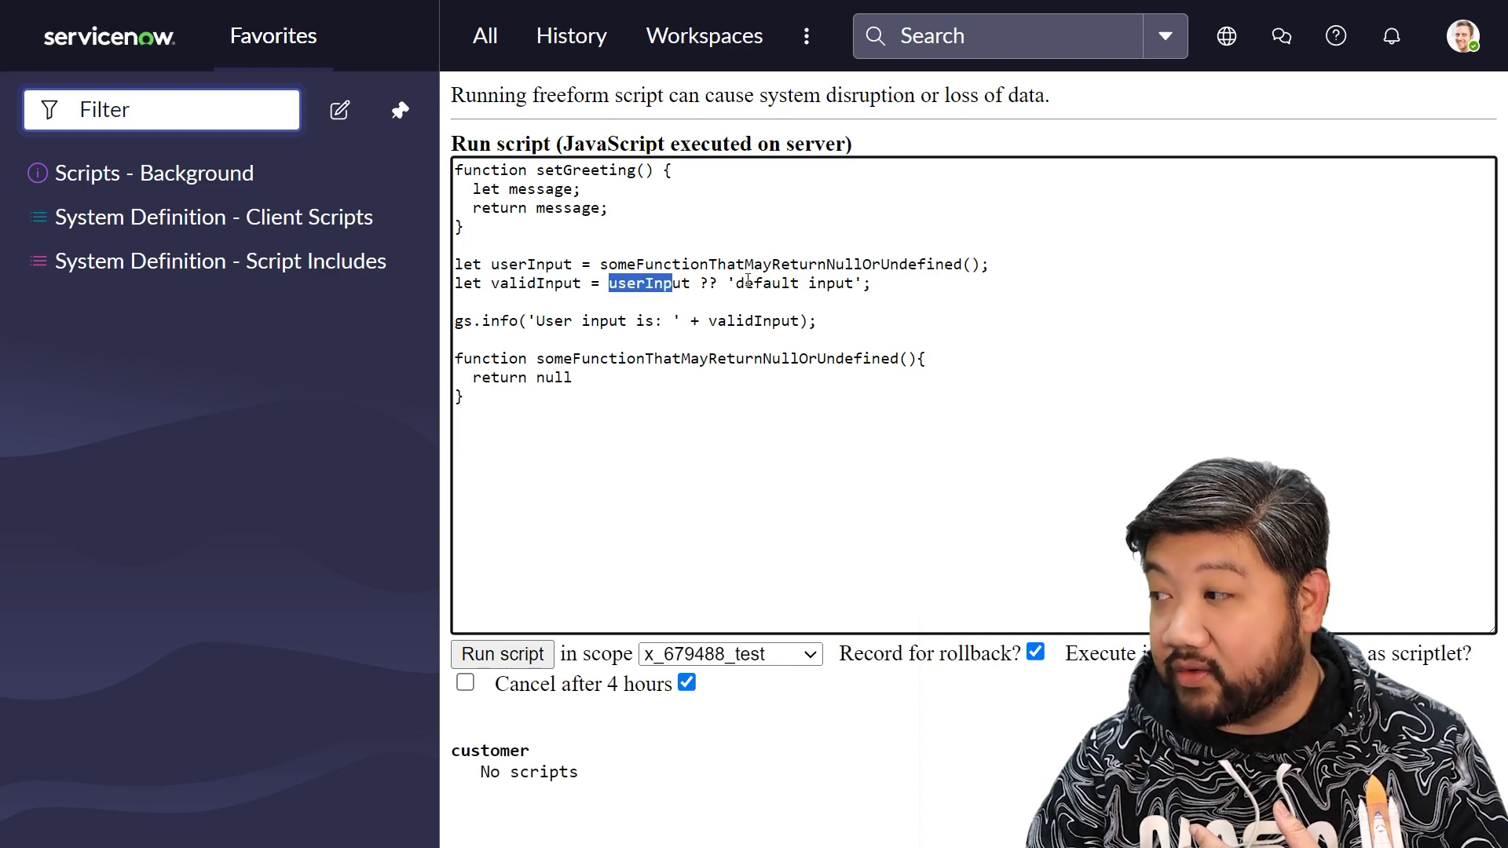
{"action": "double_click", "coordinate": [567, 378]}
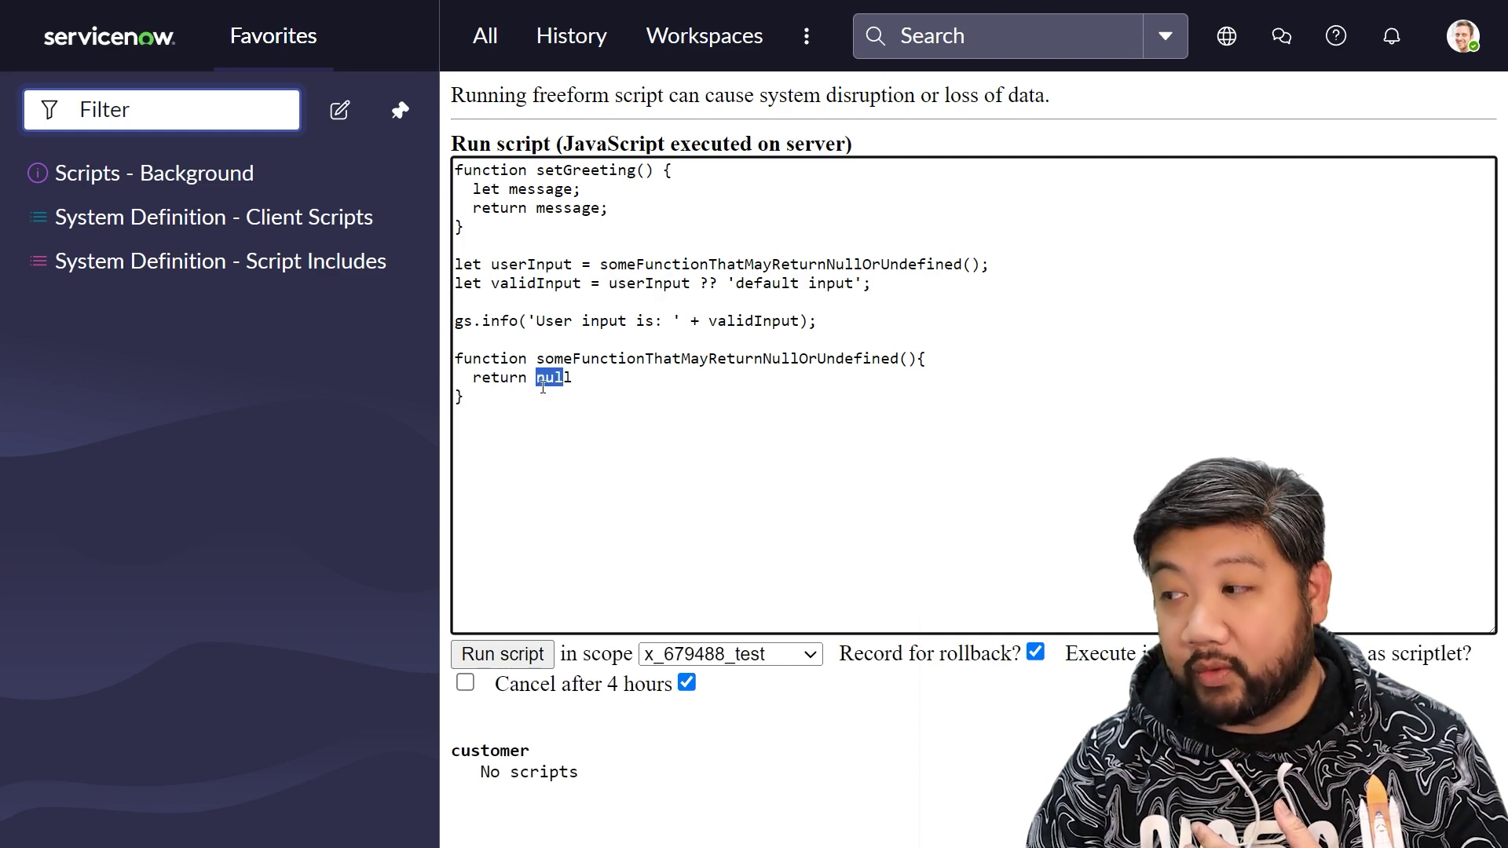
{"action": "left_click", "coordinate": [584, 501]}
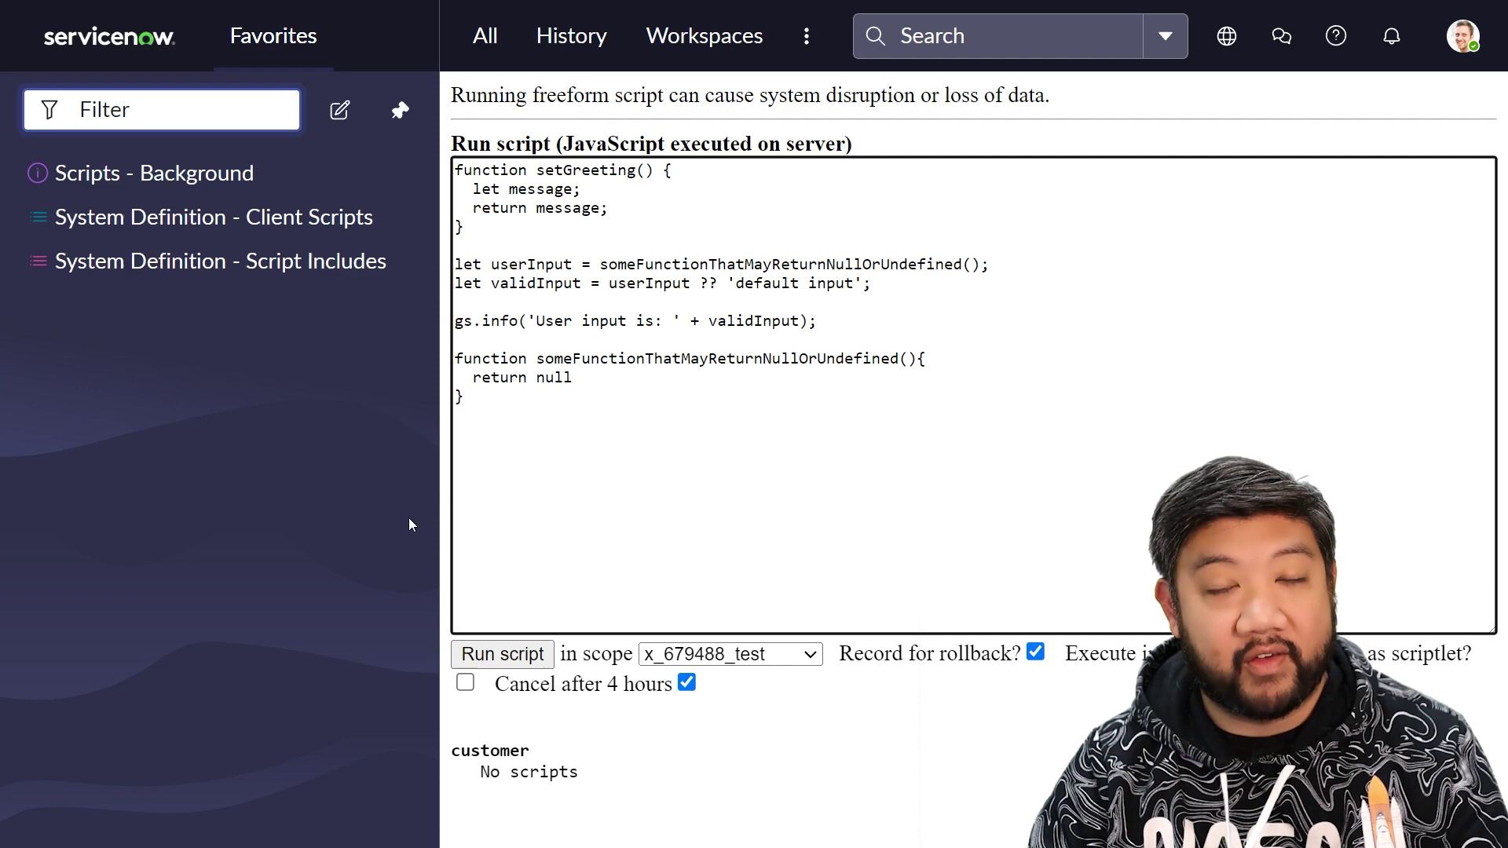
{"action": "key", "text": "ctrl+a"}
{"action": "key", "text": "Delete"}
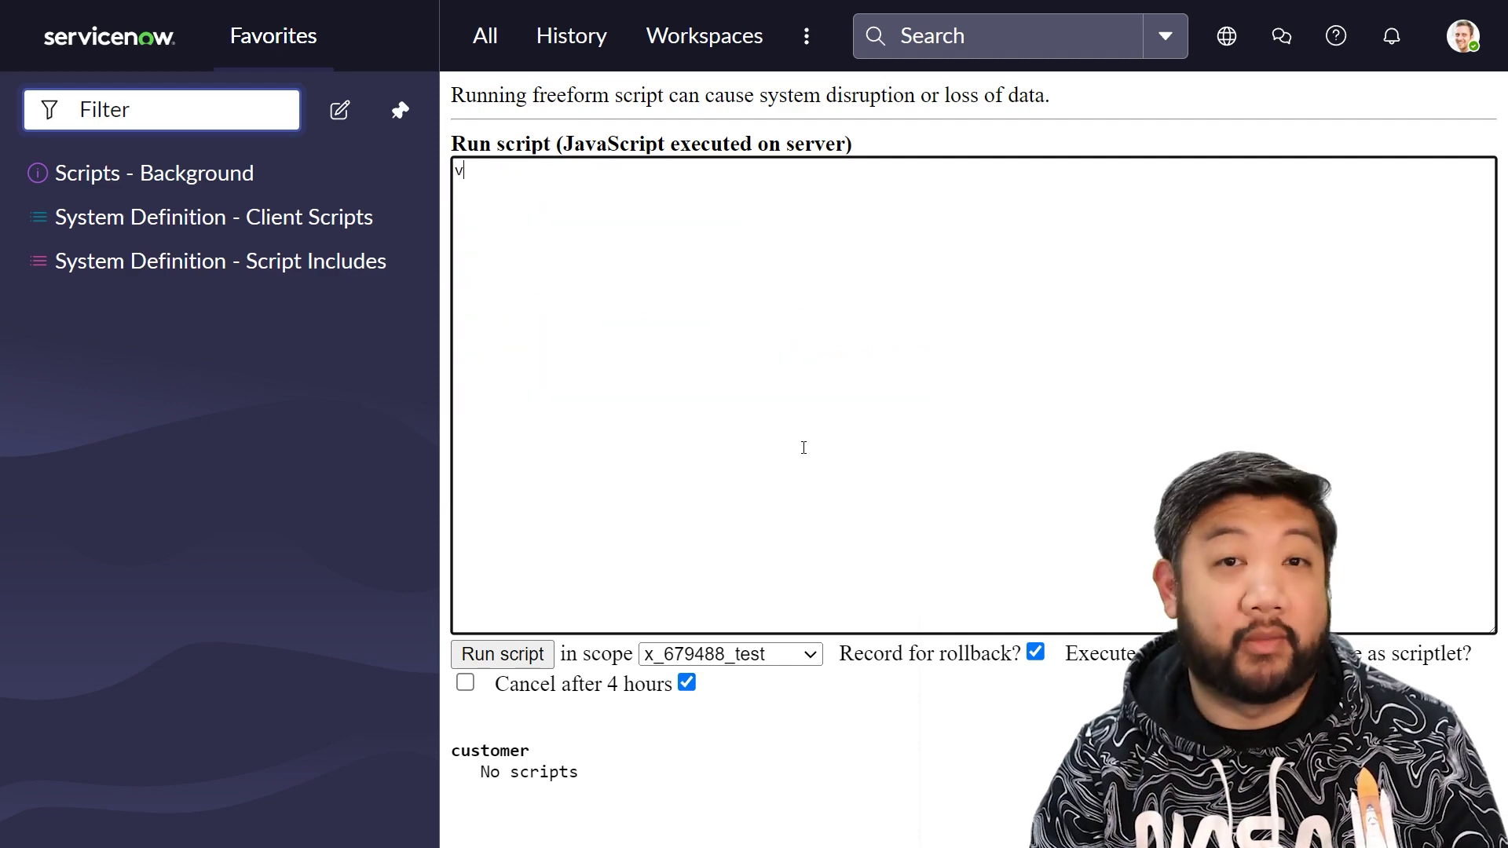
{"action": "type", "text": "let "}
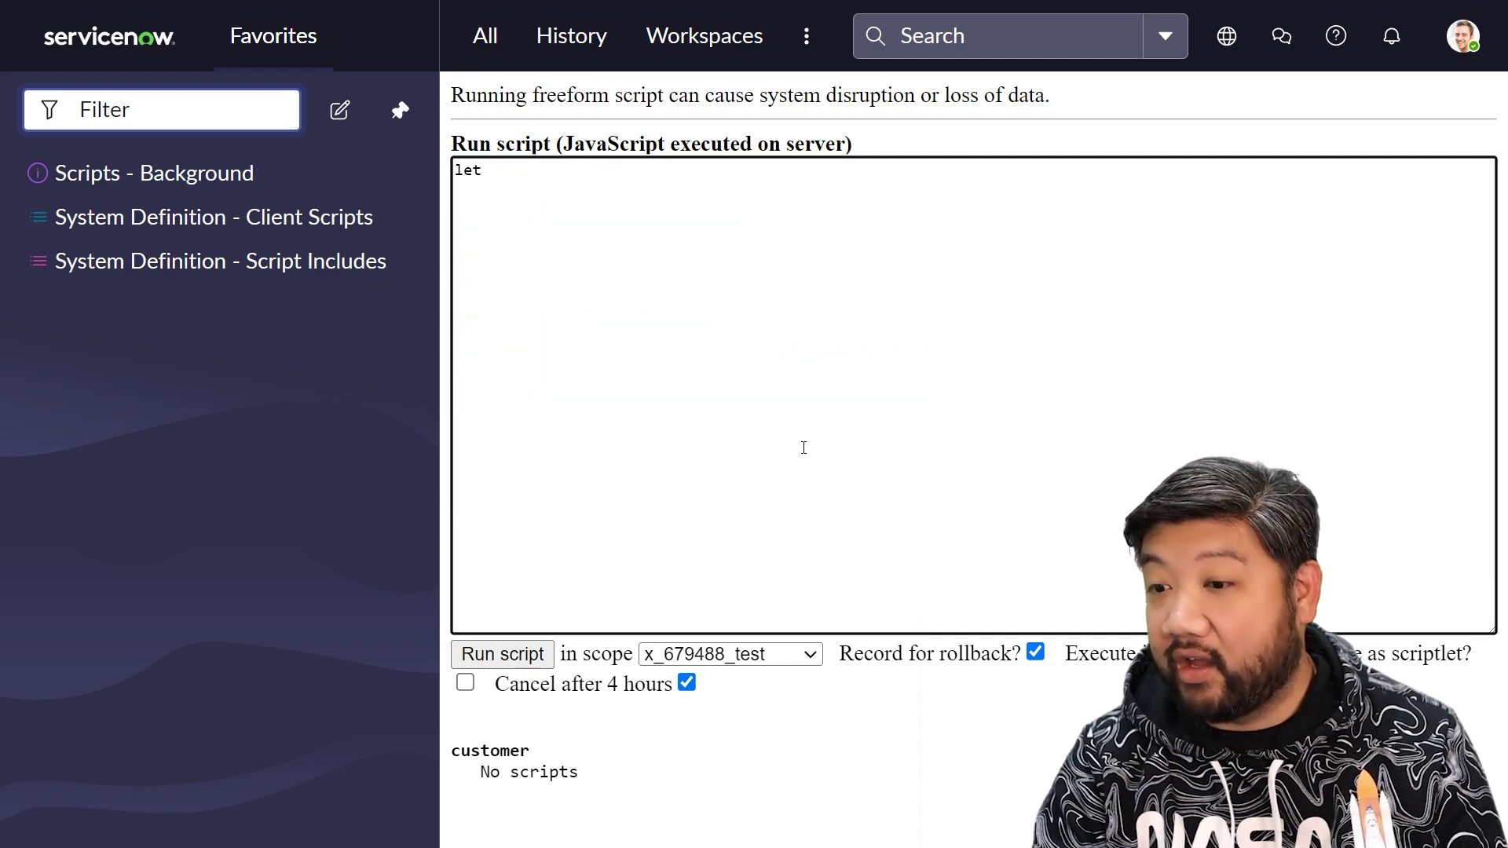
{"action": "type", "text": "customer = {"}
Build the customer object, log customer.profile.comments with gs.info, and run it to print 'Great!'
{"action": "key", "text": "Return"}
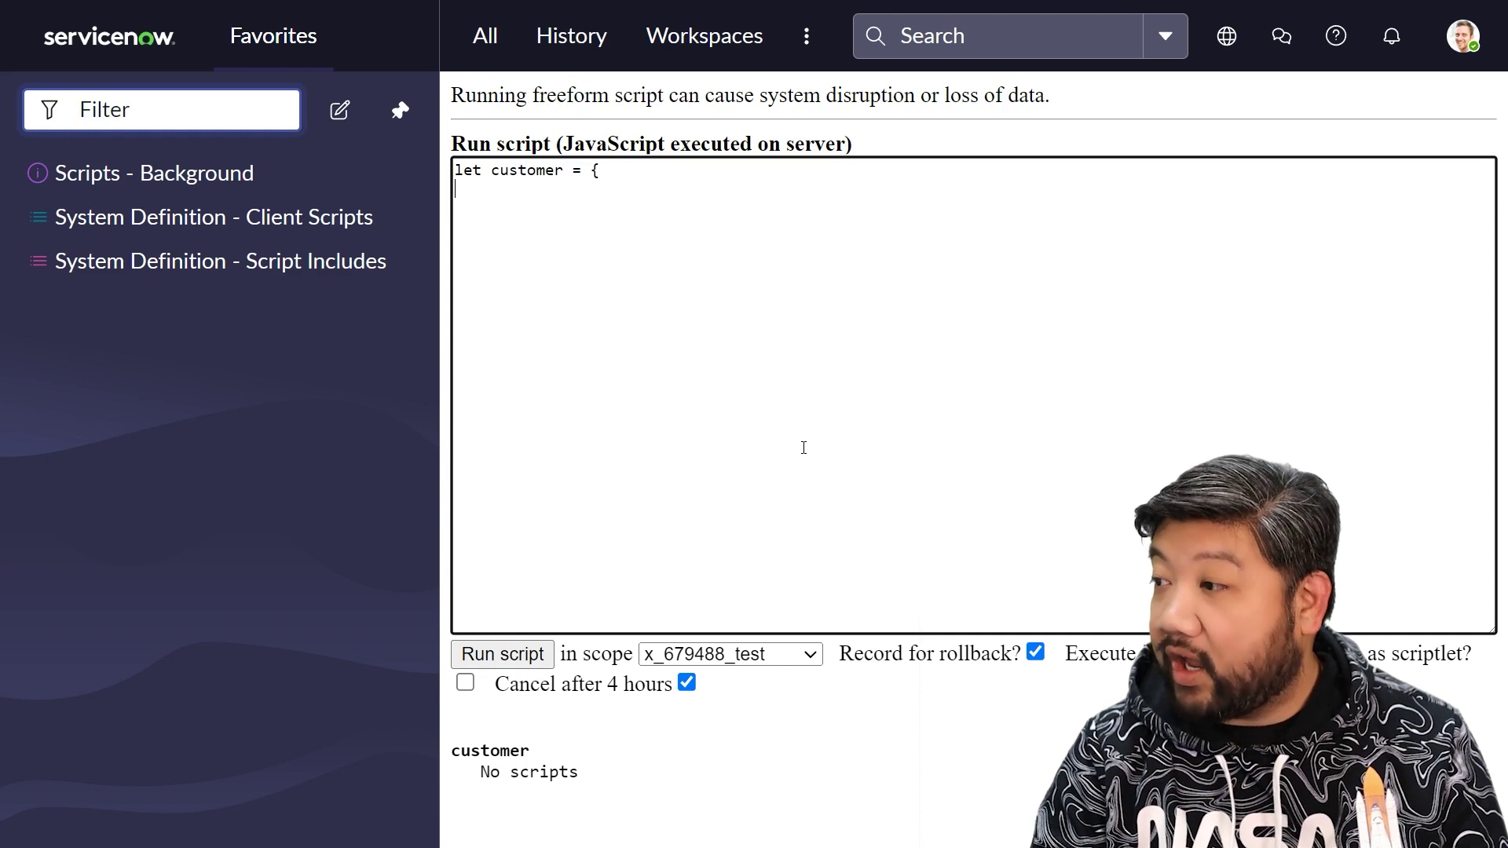
{"action": "type", "text": "pro"}
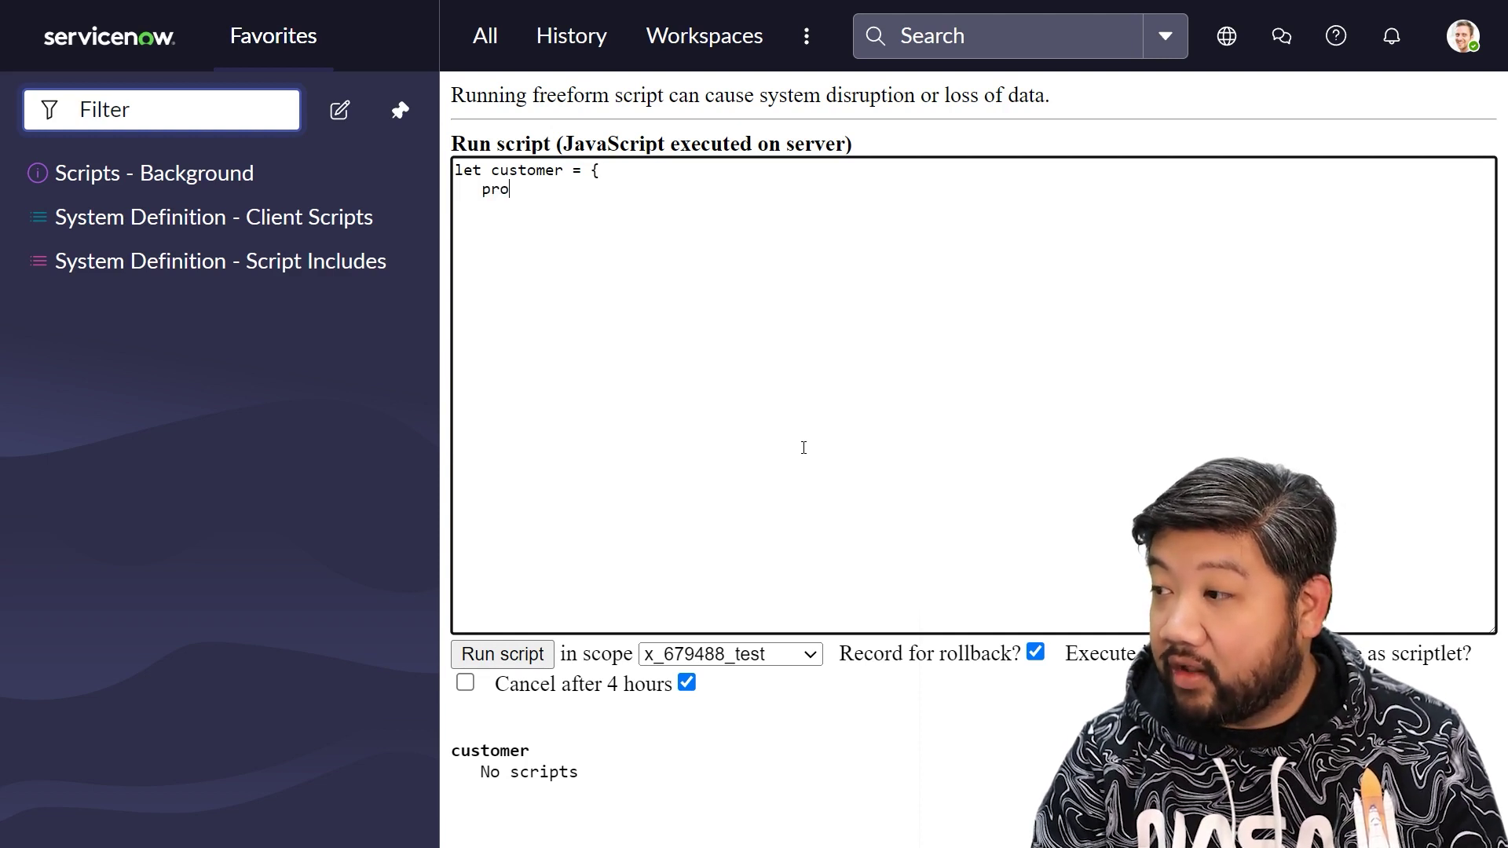
{"action": "type", "text": "file: {"}
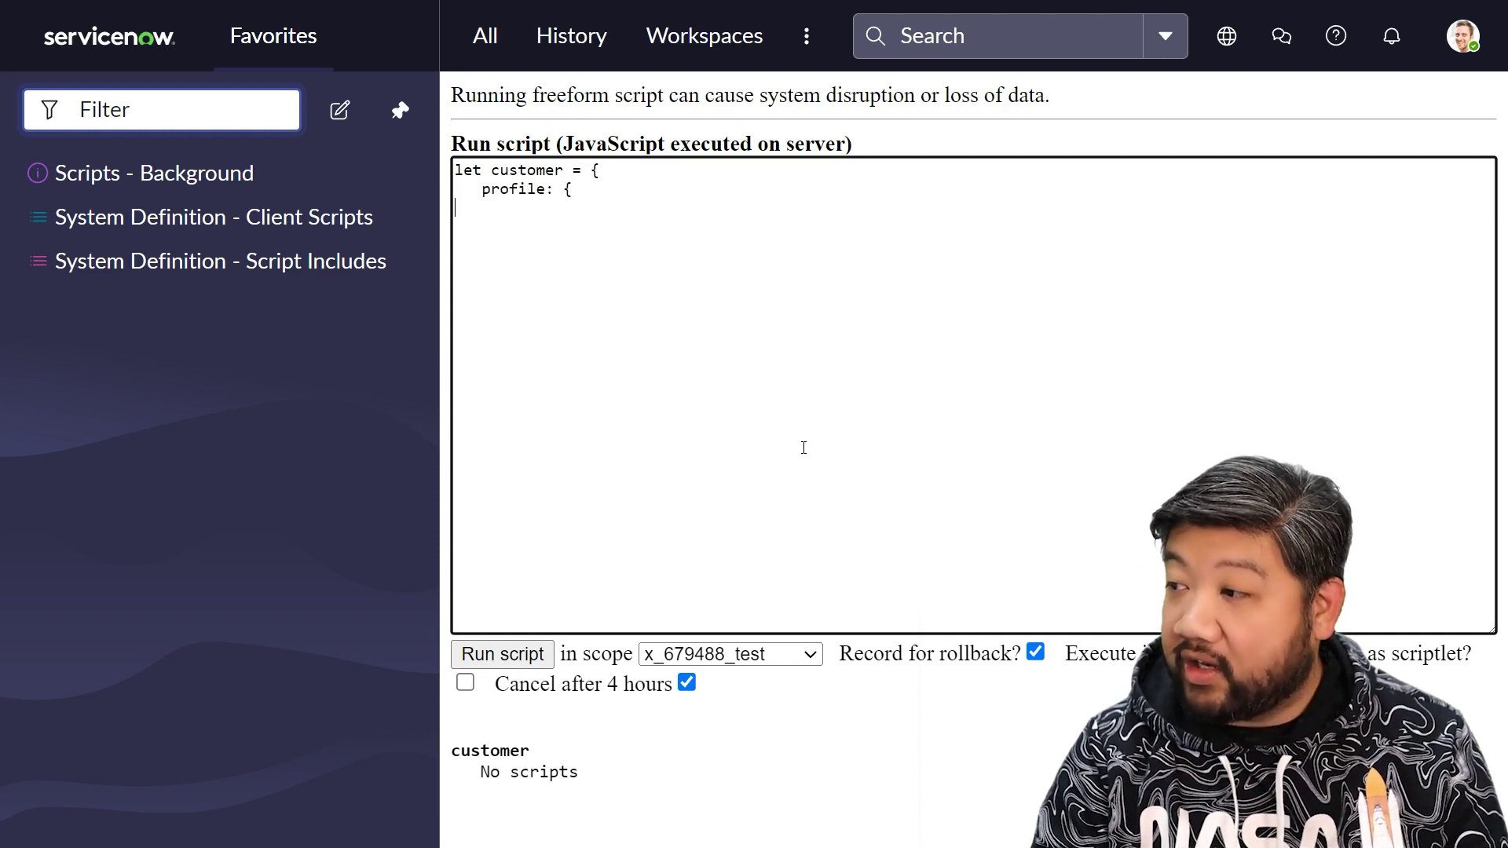
{"action": "key", "text": "Return"}
{"action": "type", "text": "comm"}
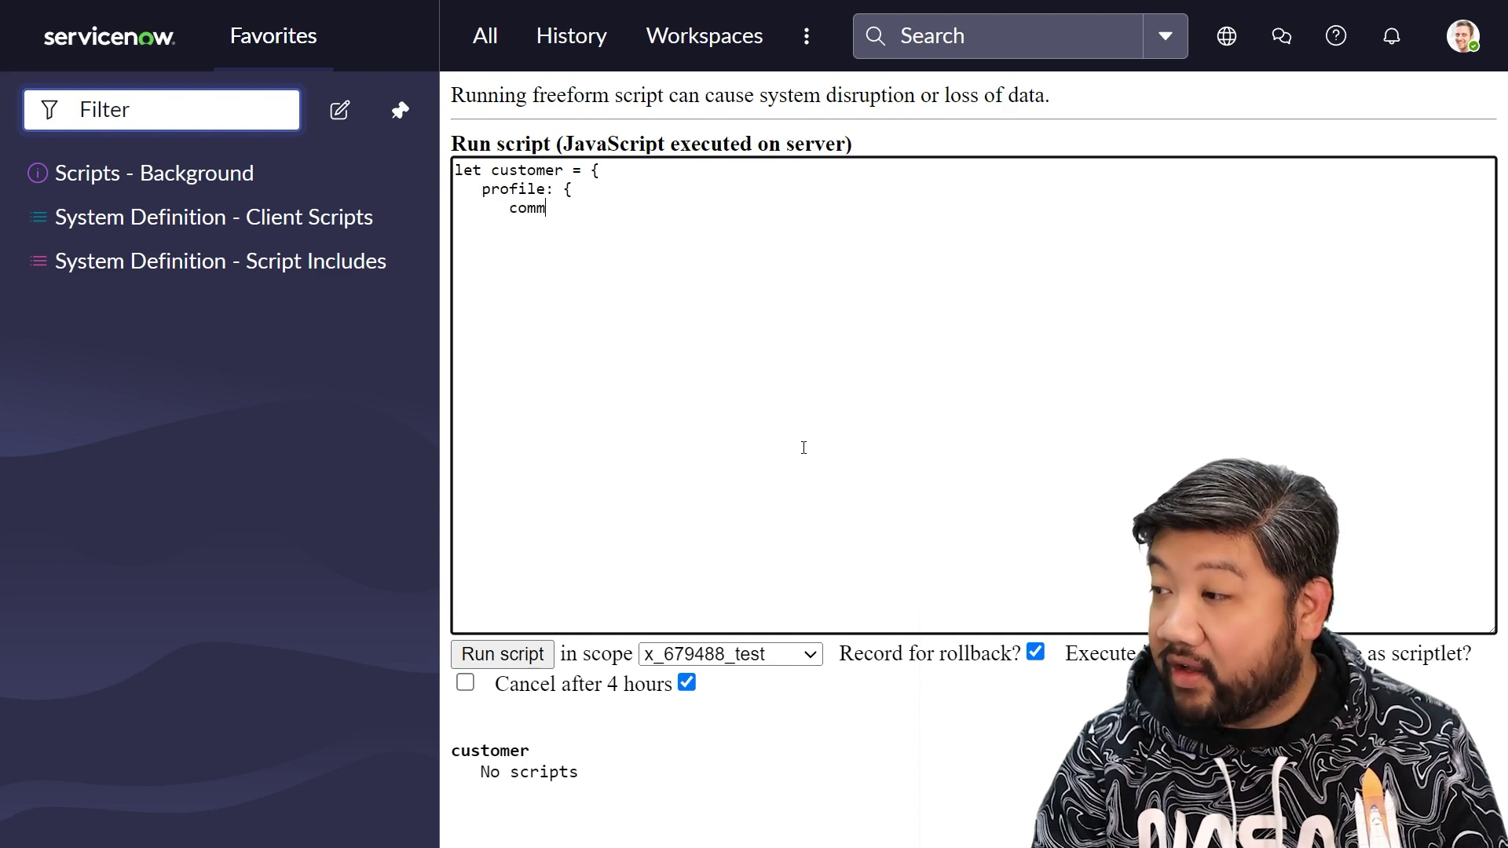
{"action": "type", "text": "ents: '"}
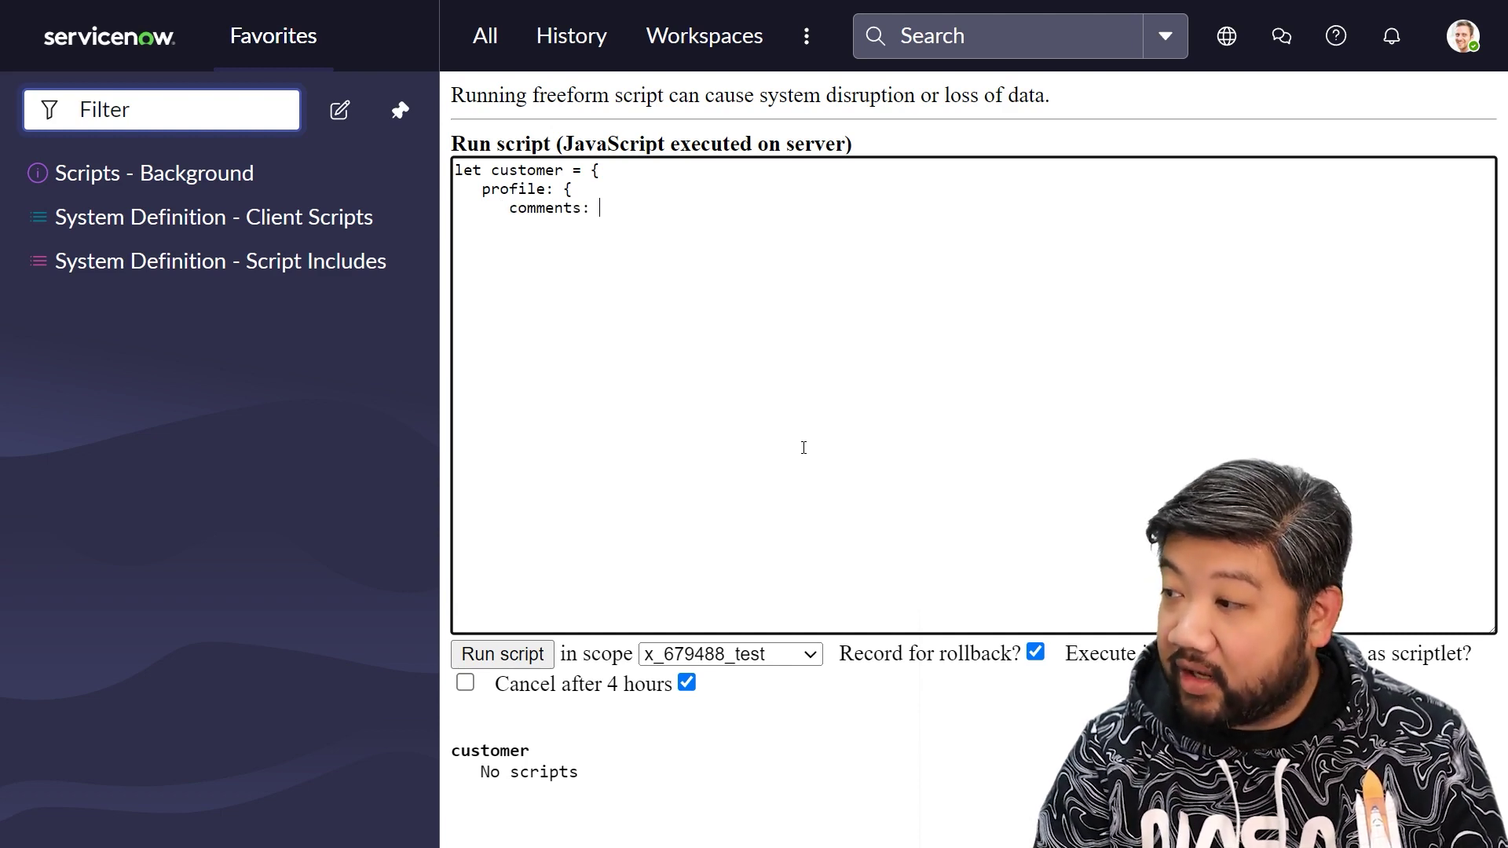
{"action": "type", "text": "Great!"}
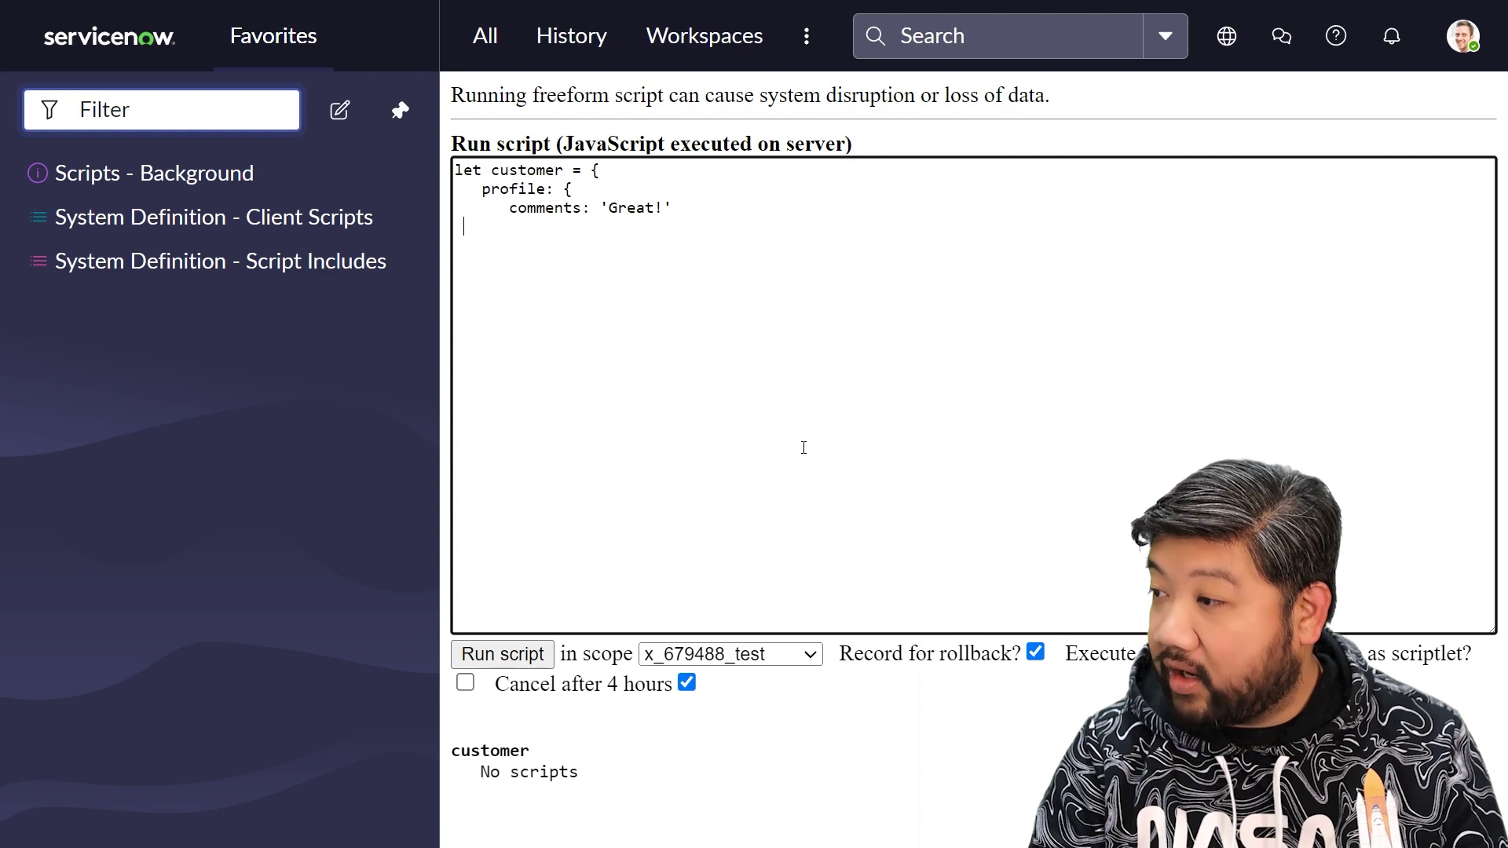
{"action": "key", "text": "Return"}
{"action": "type", "text": "};"}
{"action": "key", "text": "Return"}
{"action": "key", "text": "Return"}
{"action": "type", "text": "let x "}
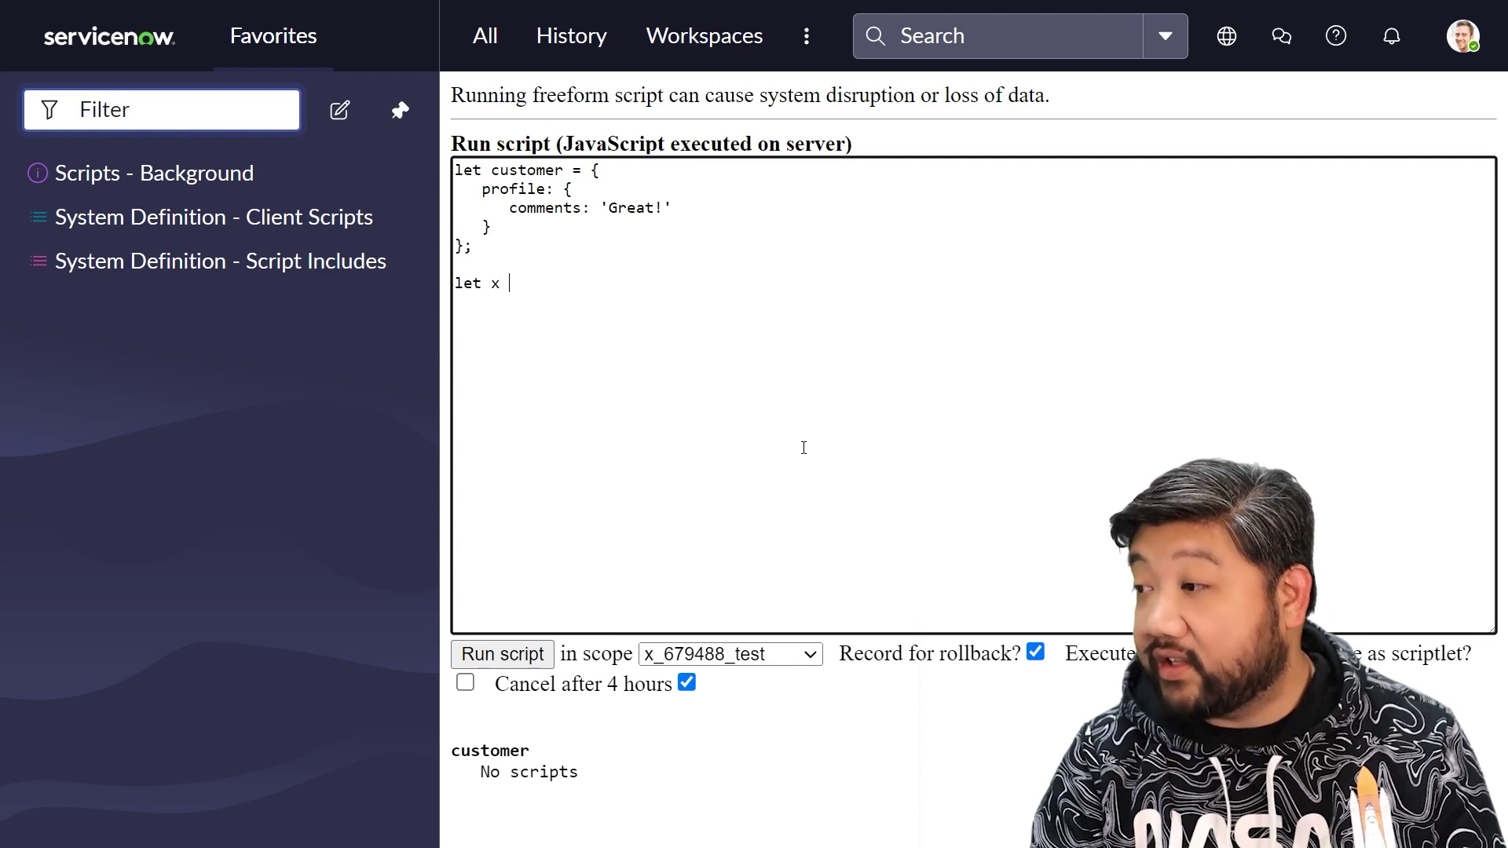
{"action": "type", "text": "= "}
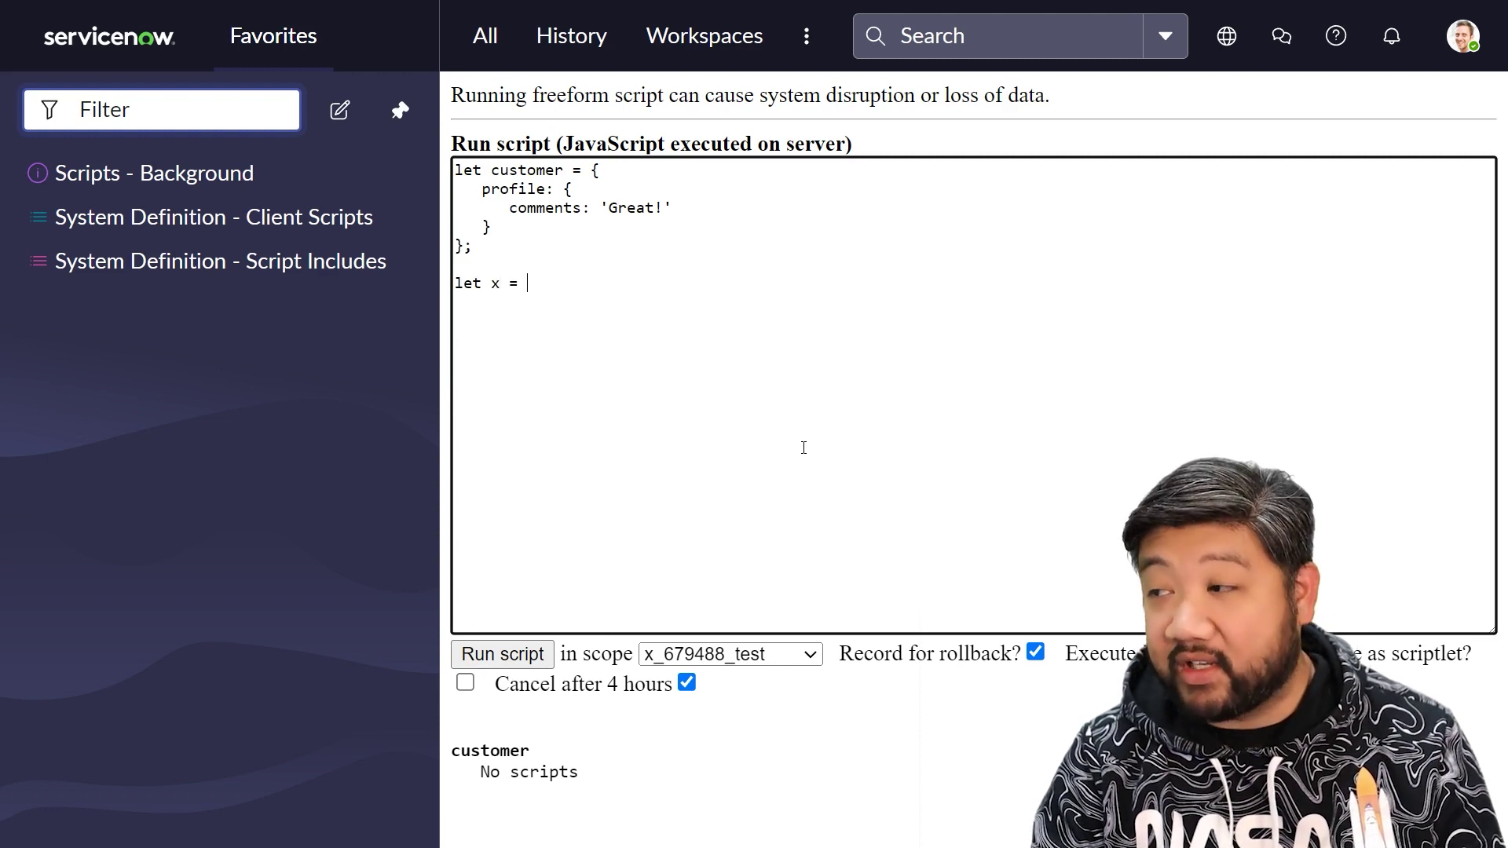
{"action": "type", "text": "customer."}
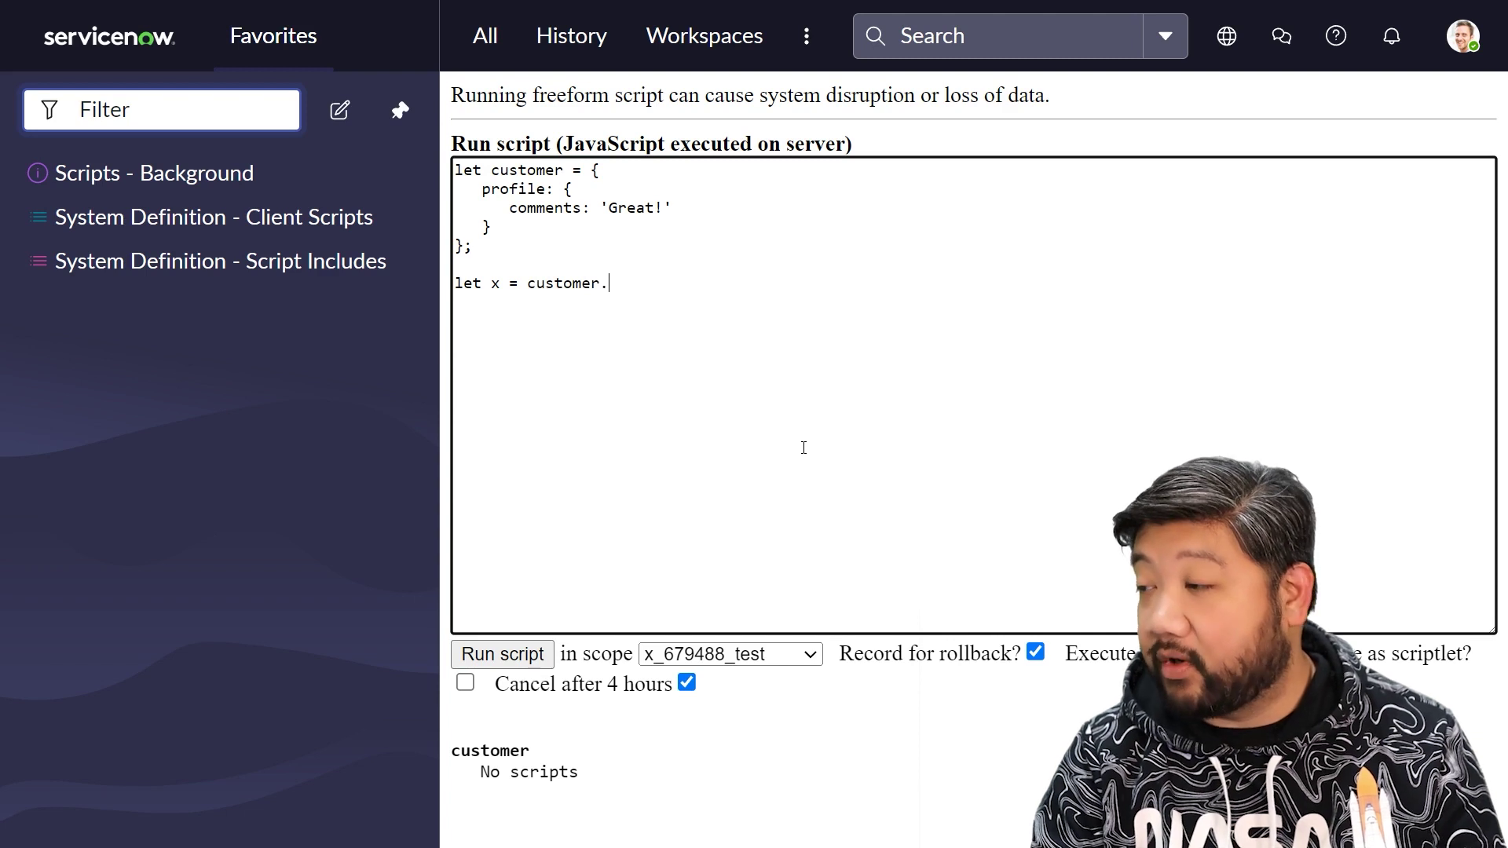
{"action": "type", "text": "profile.comme"}
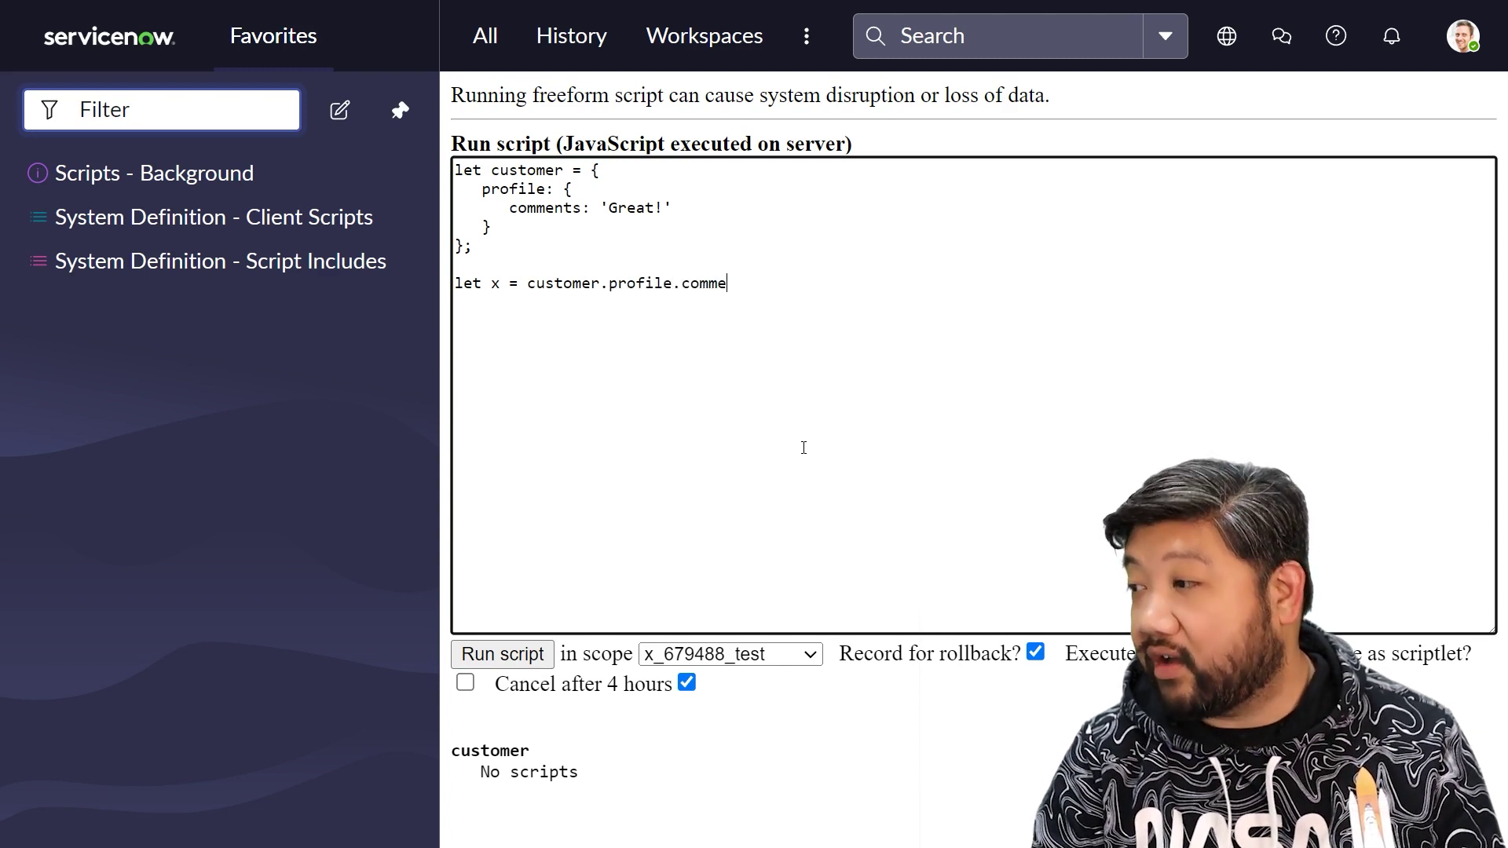
{"action": "type", "text": "nts;"}
{"action": "key", "text": "Return"}
{"action": "key", "text": "Return"}
{"action": "type", "text": "gs.inf"}
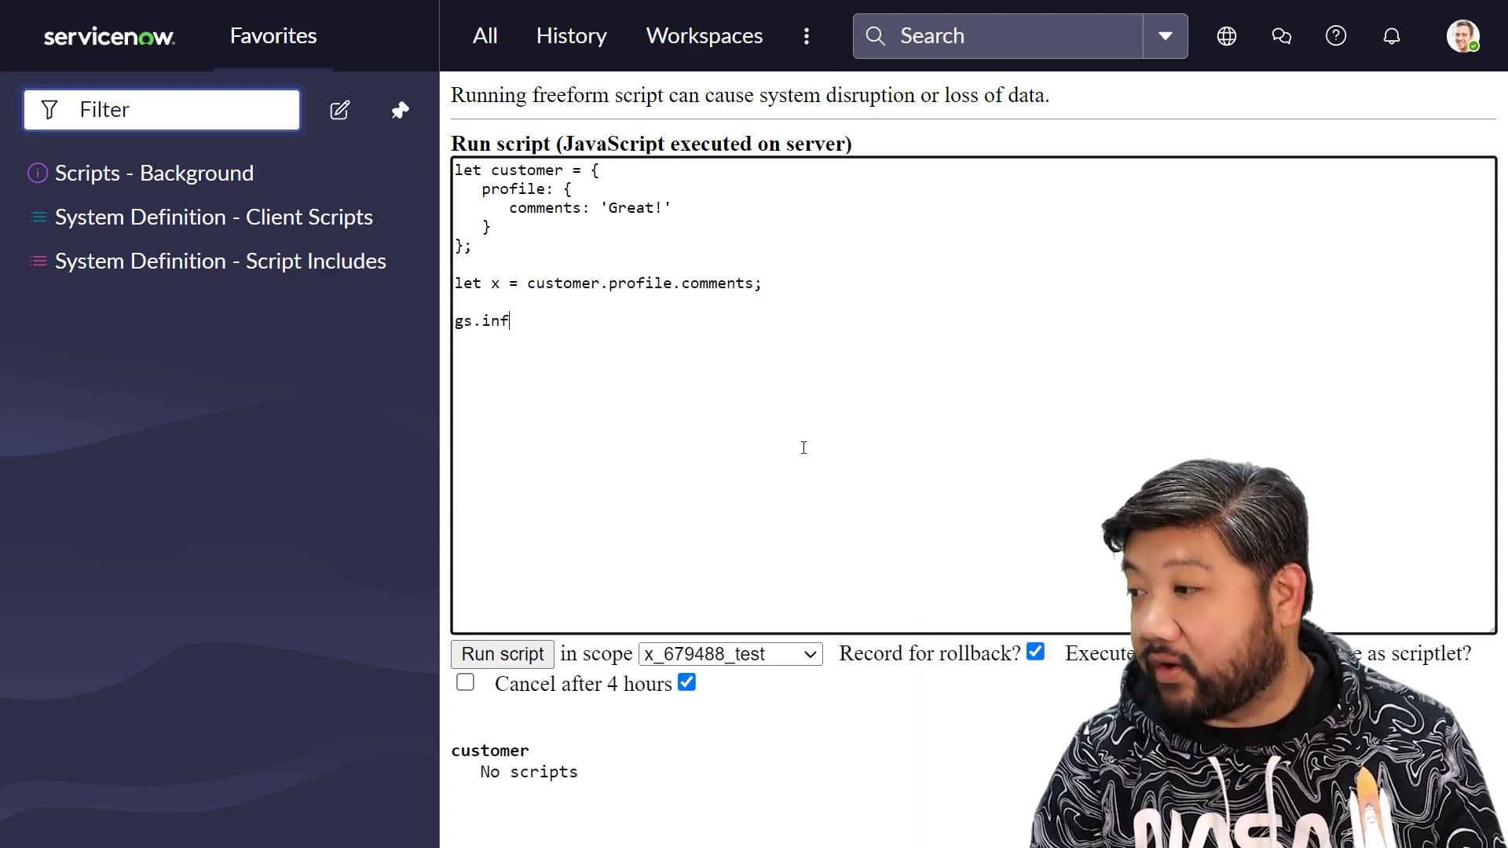
{"action": "type", "text": "o(x);"}
{"action": "key", "text": "Tab"}
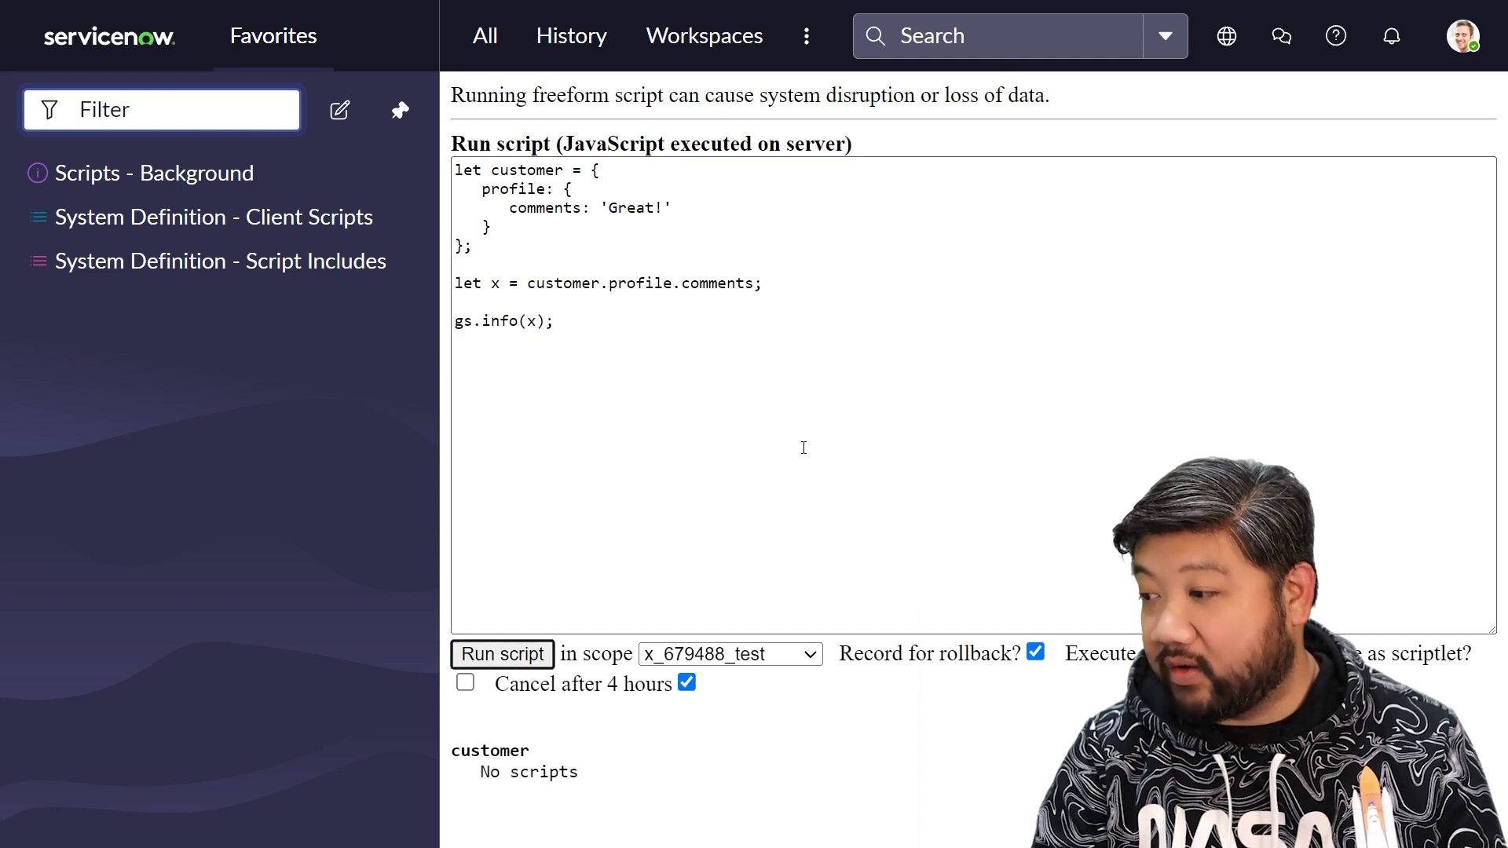
{"action": "key", "text": "Return"}
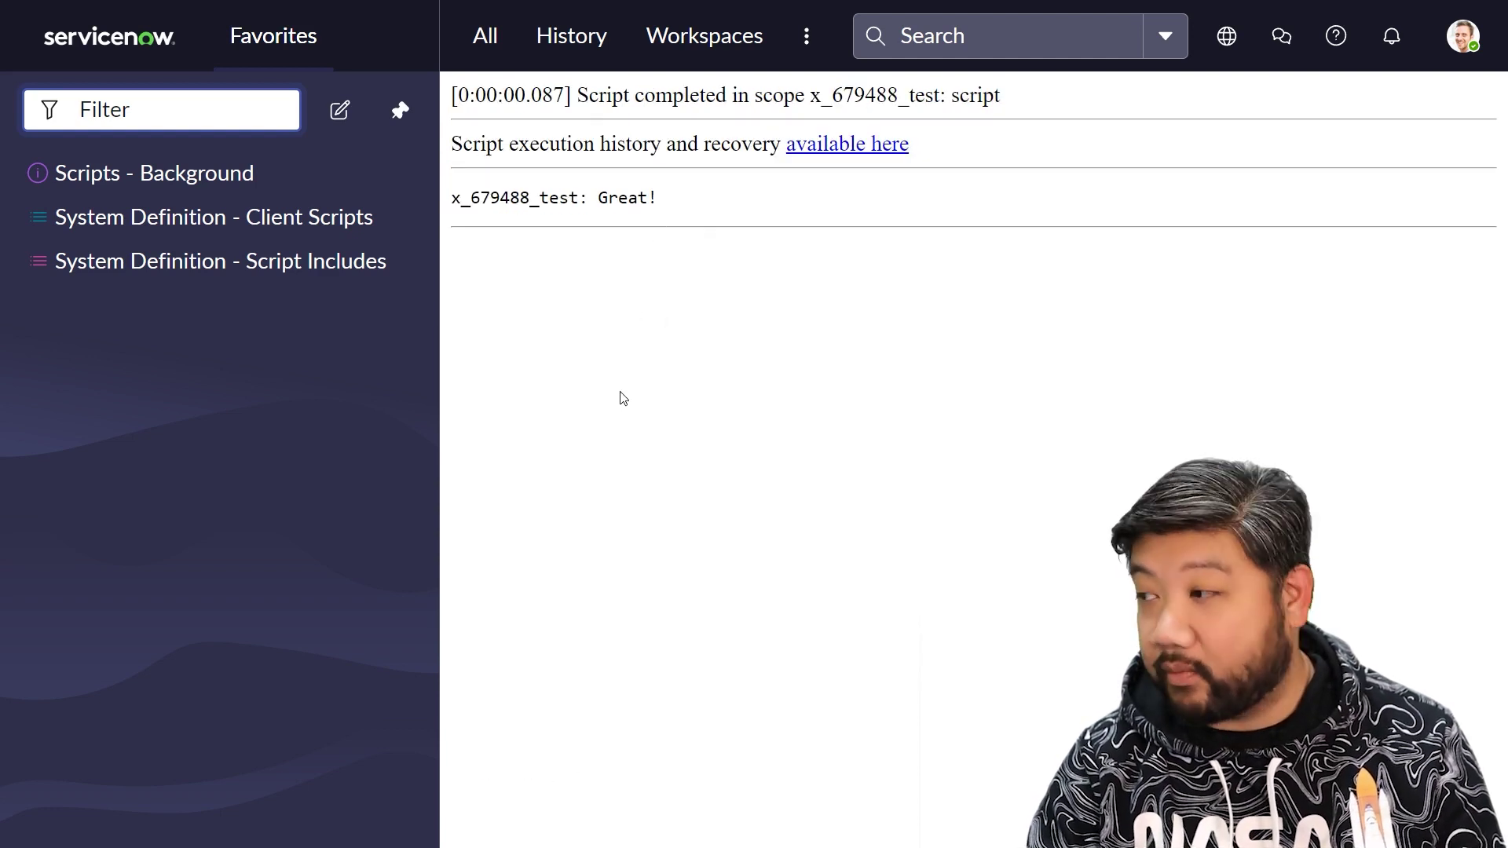
Replace comments with feedback, run the script to log undefined, and return to the editor
{"action": "key", "text": "alt+Left"}
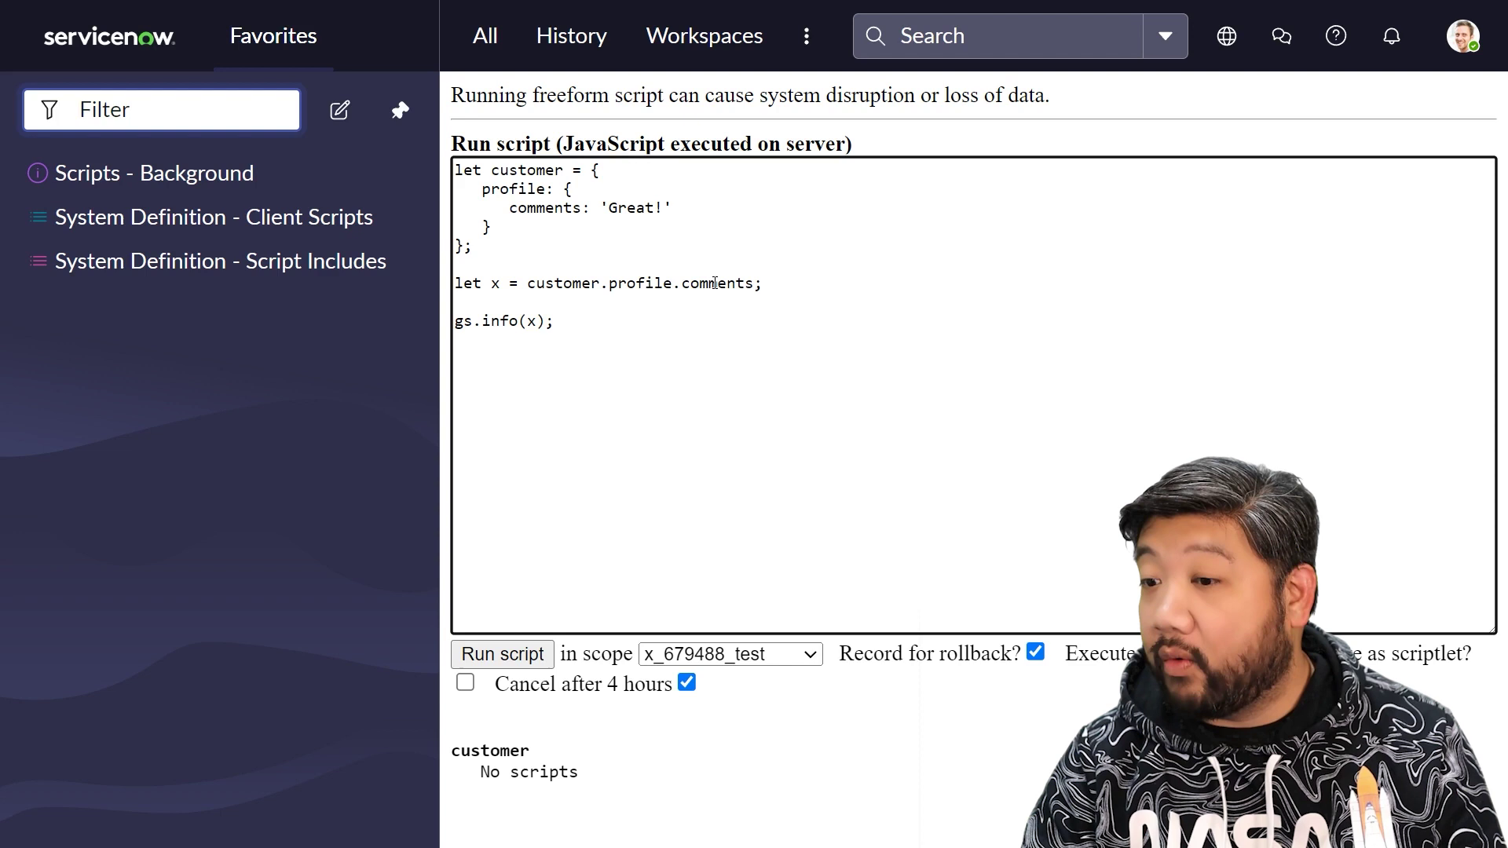
{"action": "double_click", "coordinate": [715, 283]}
{"action": "type", "text": "feed"}
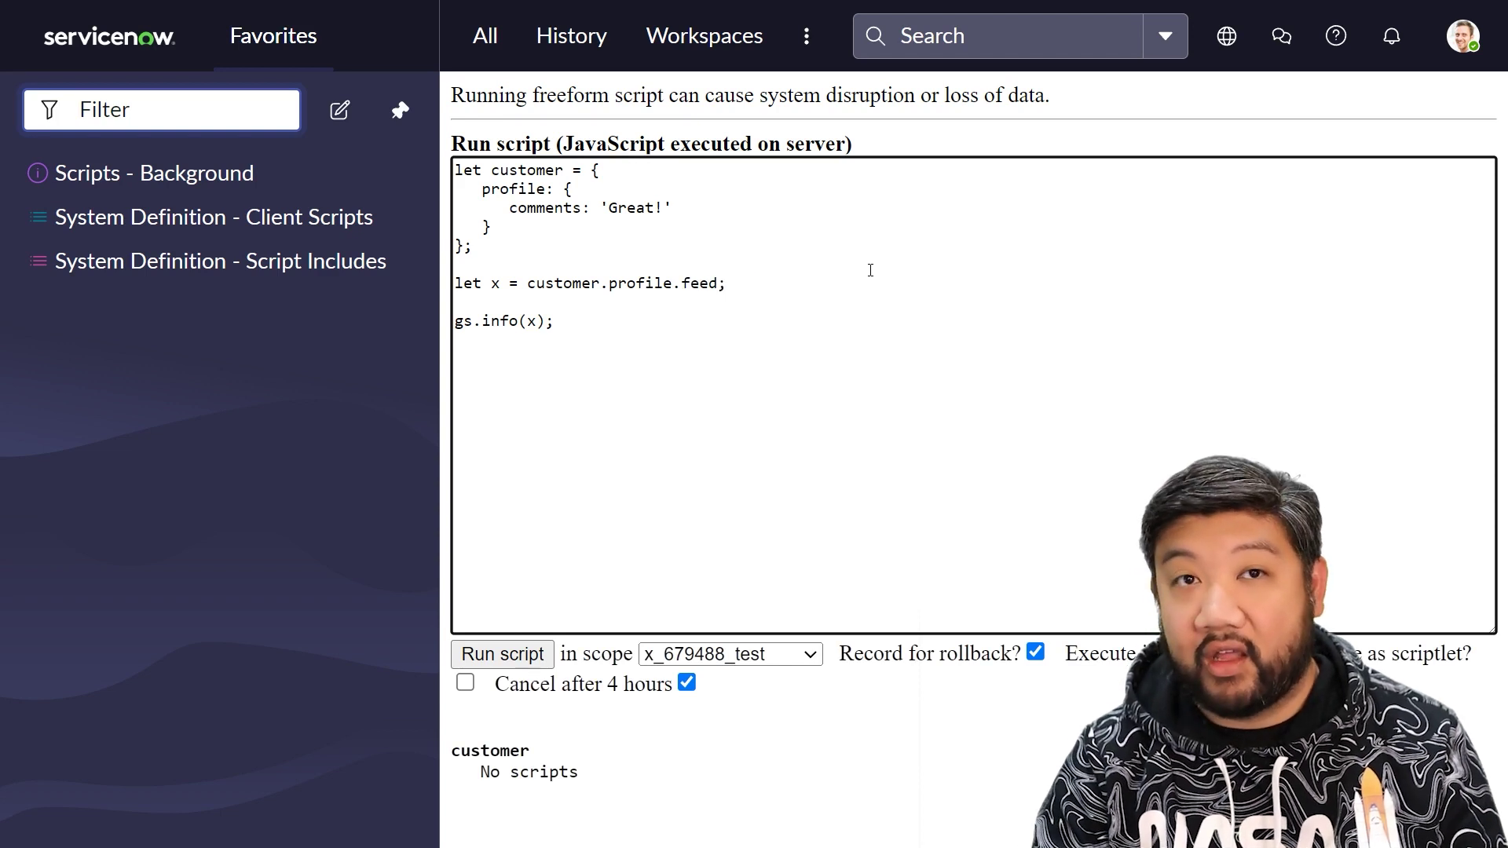
{"action": "type", "text": "back"}
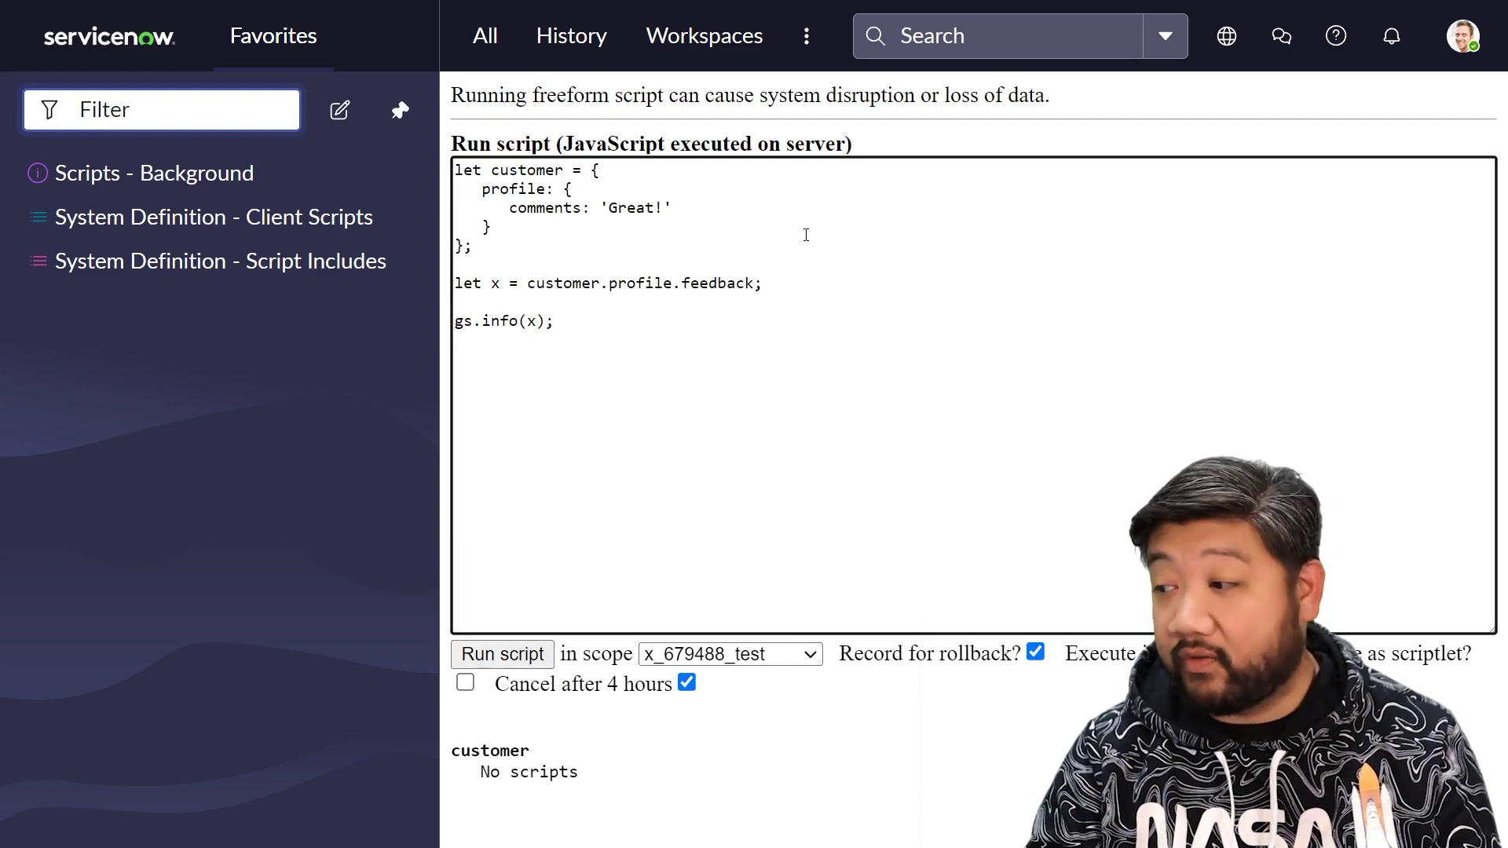
{"action": "key", "text": "Tab"}
{"action": "key", "text": "Return"}
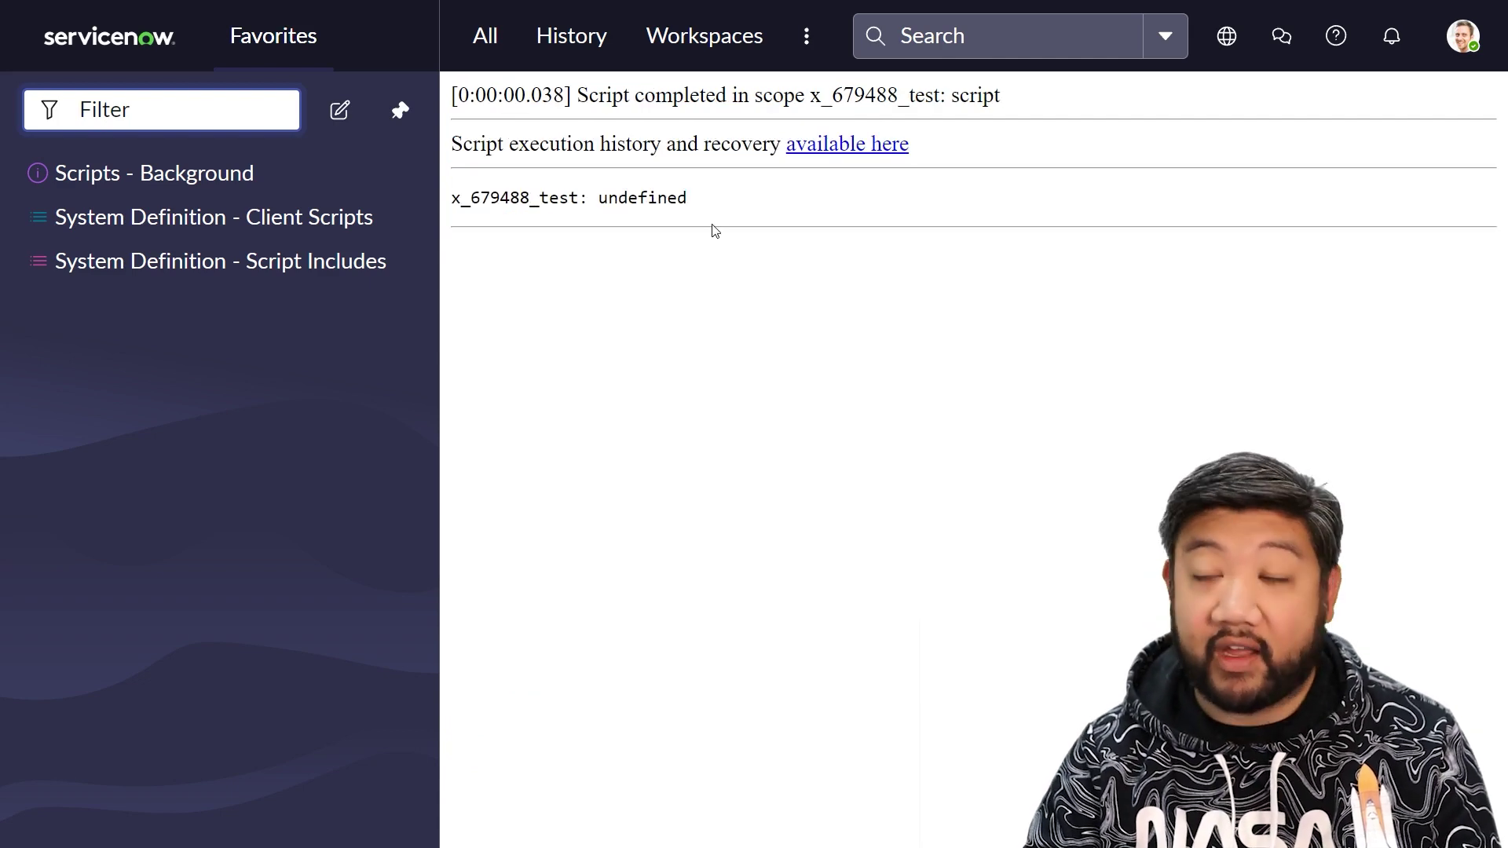
{"action": "key", "text": "alt+Left"}
{"action": "type", "text": "customer.profile.feedback"}
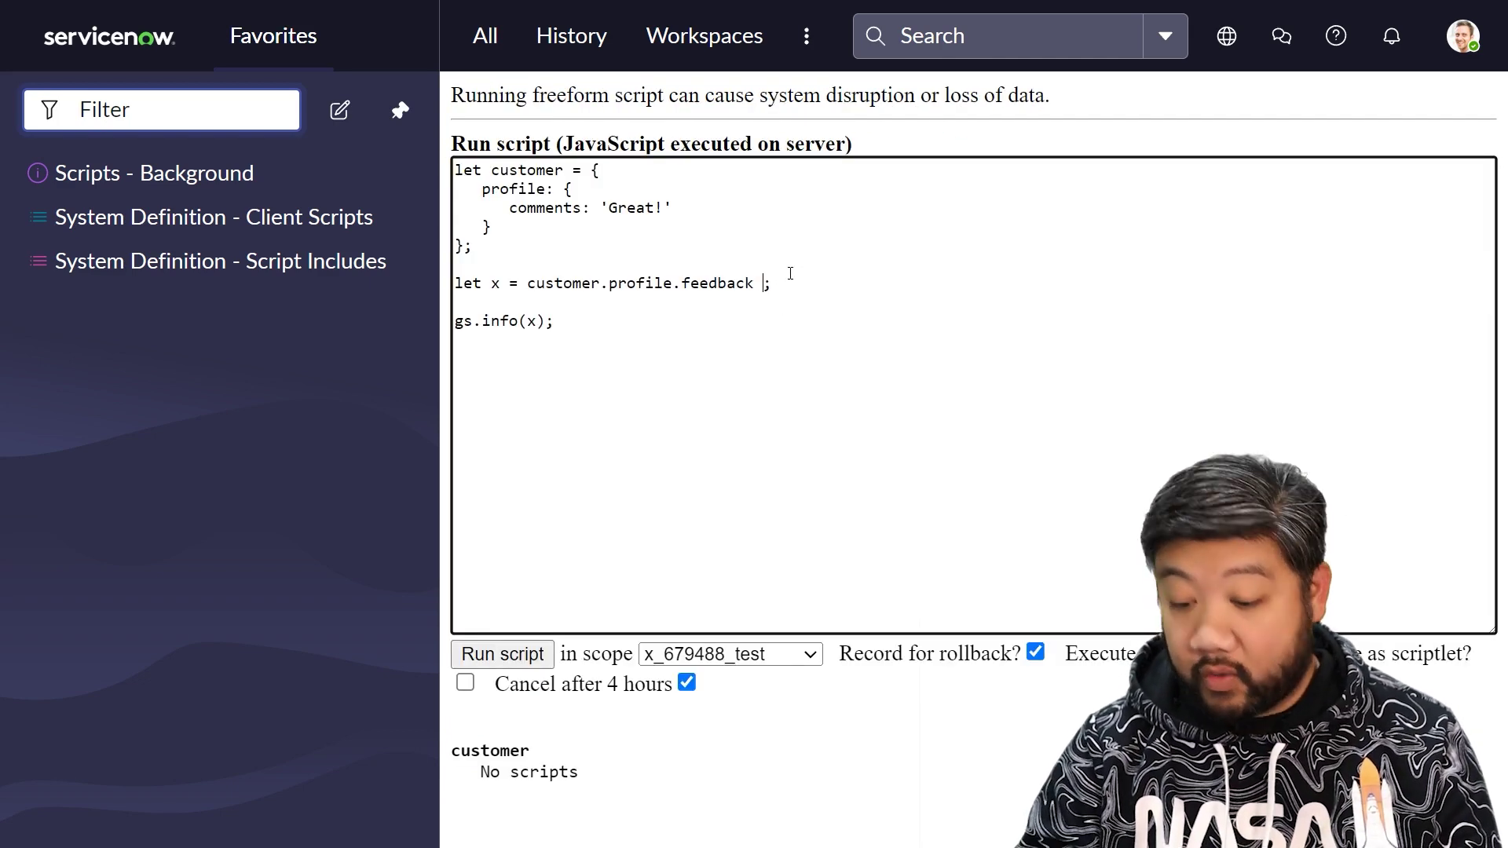
{"action": "type", "text": " ??"}
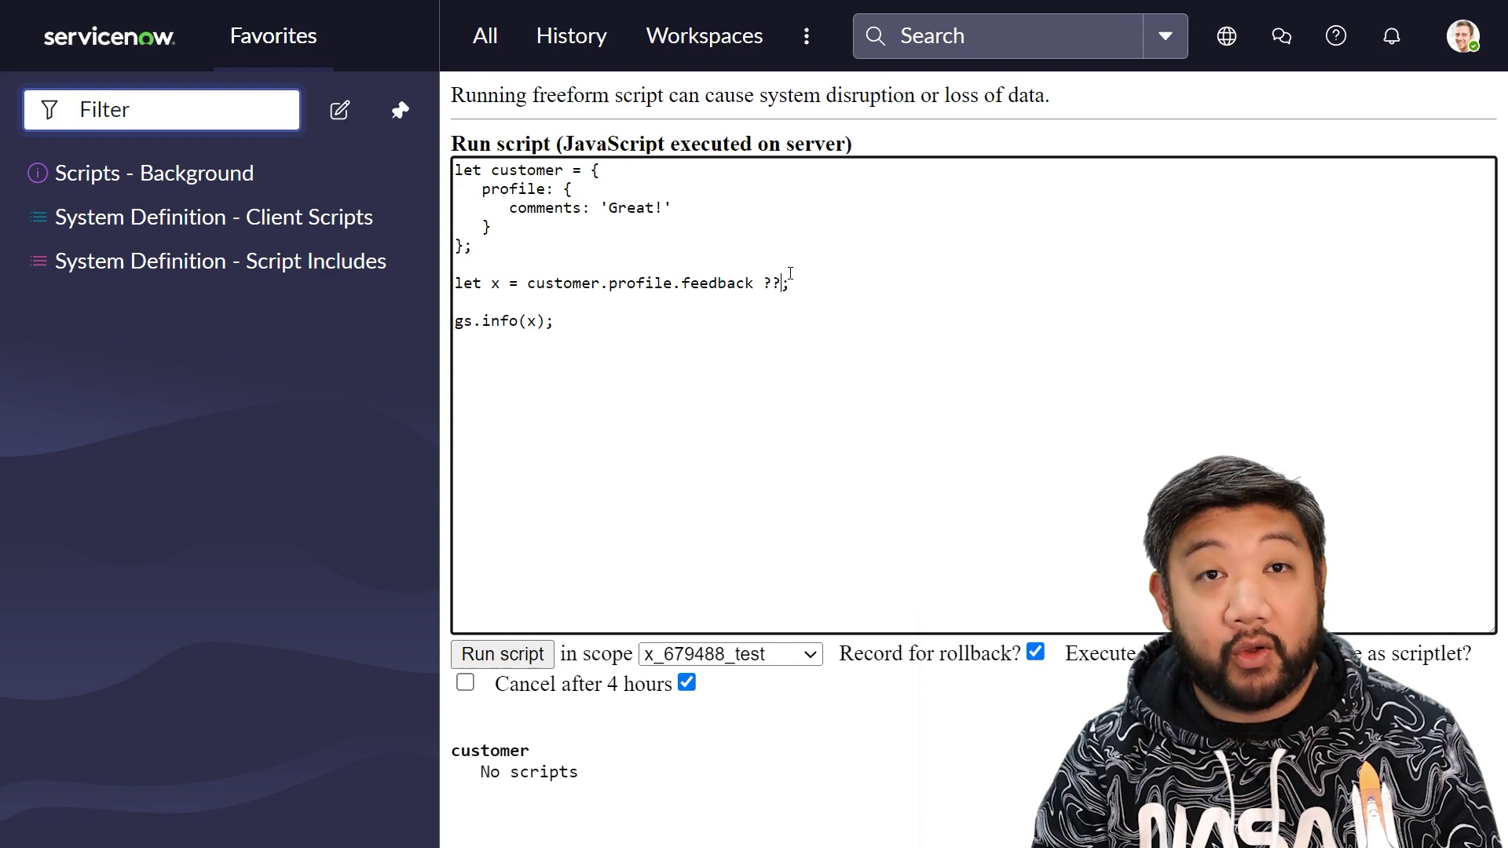
{"action": "type", "text": " '"}
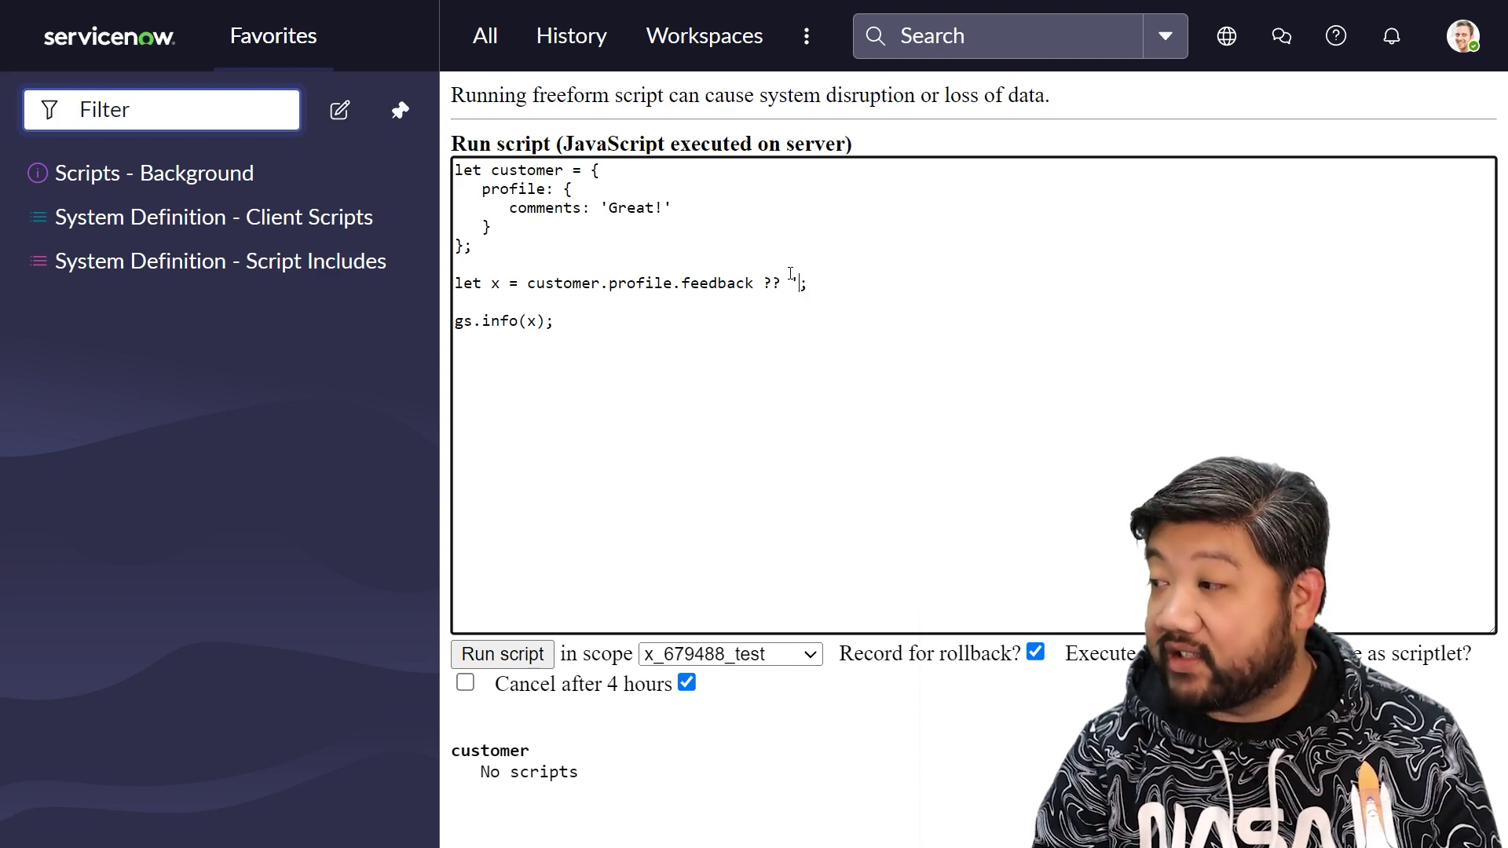
{"action": "type", "text": "no "}
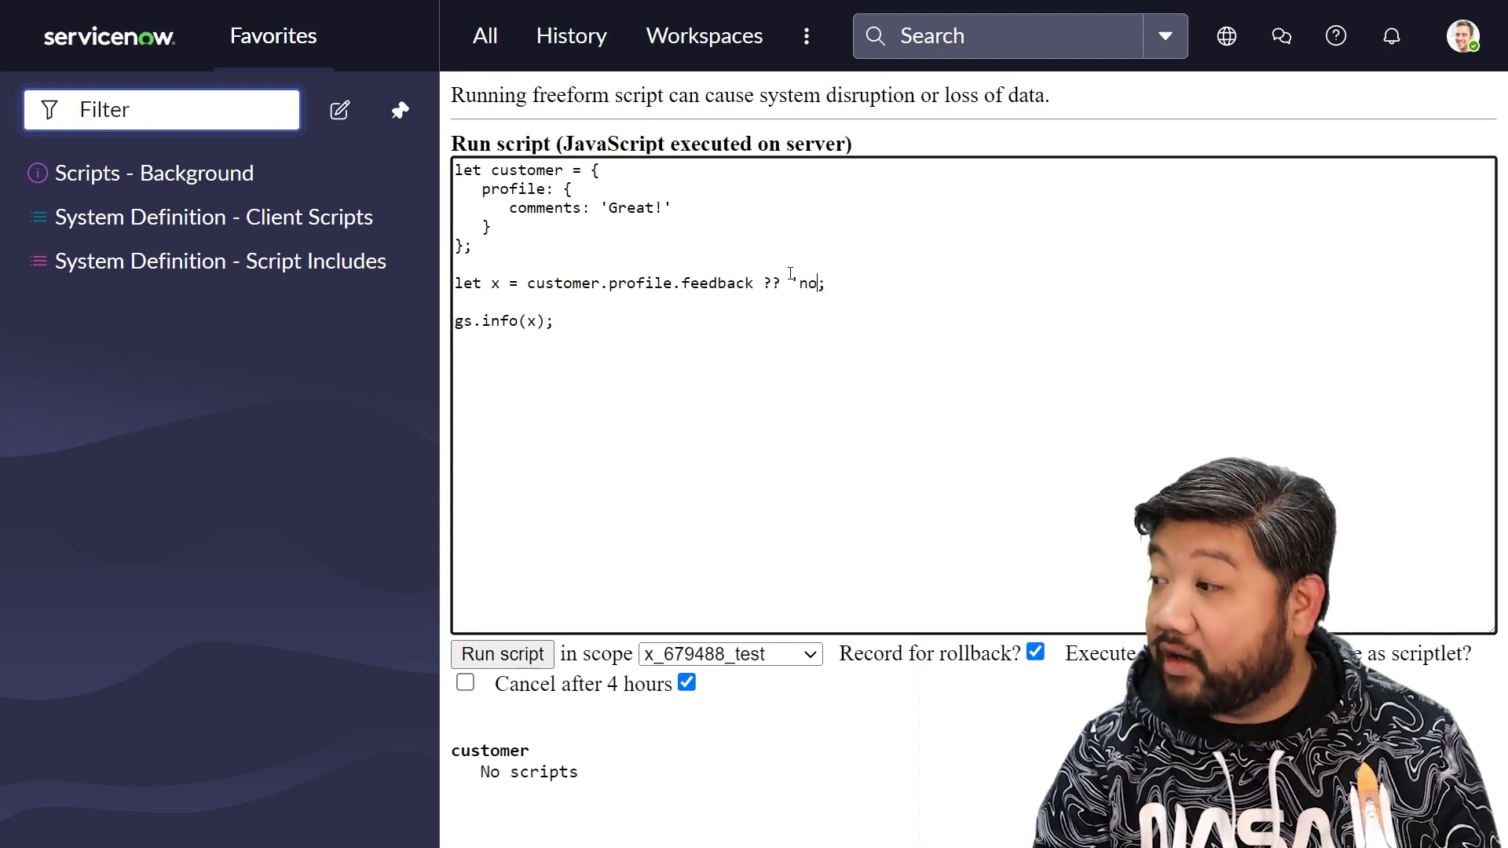
{"action": "type", "text": "feedback pr"}
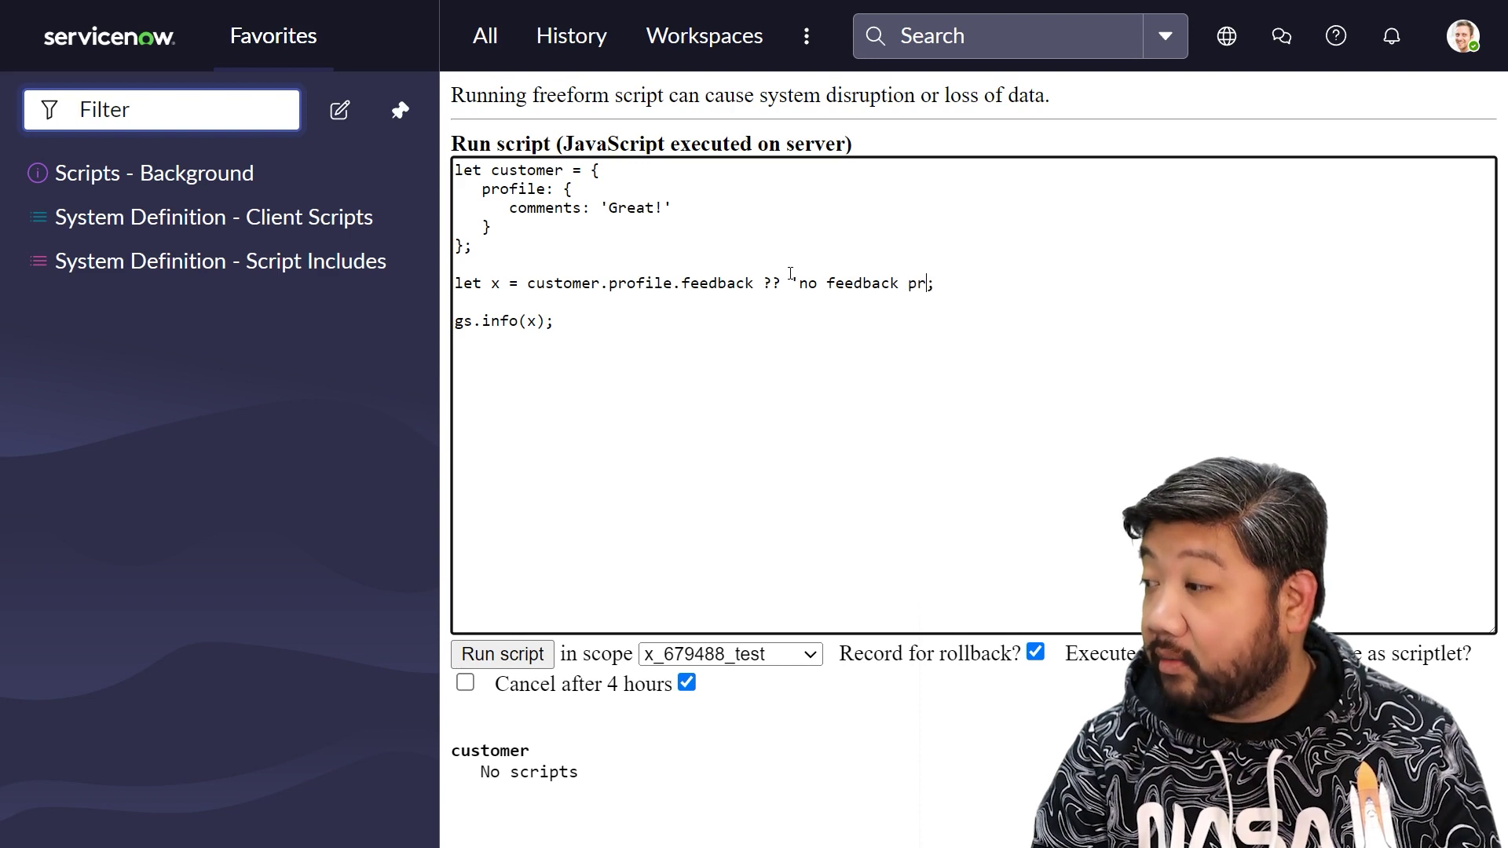
{"action": "type", "text": "ovided'"}
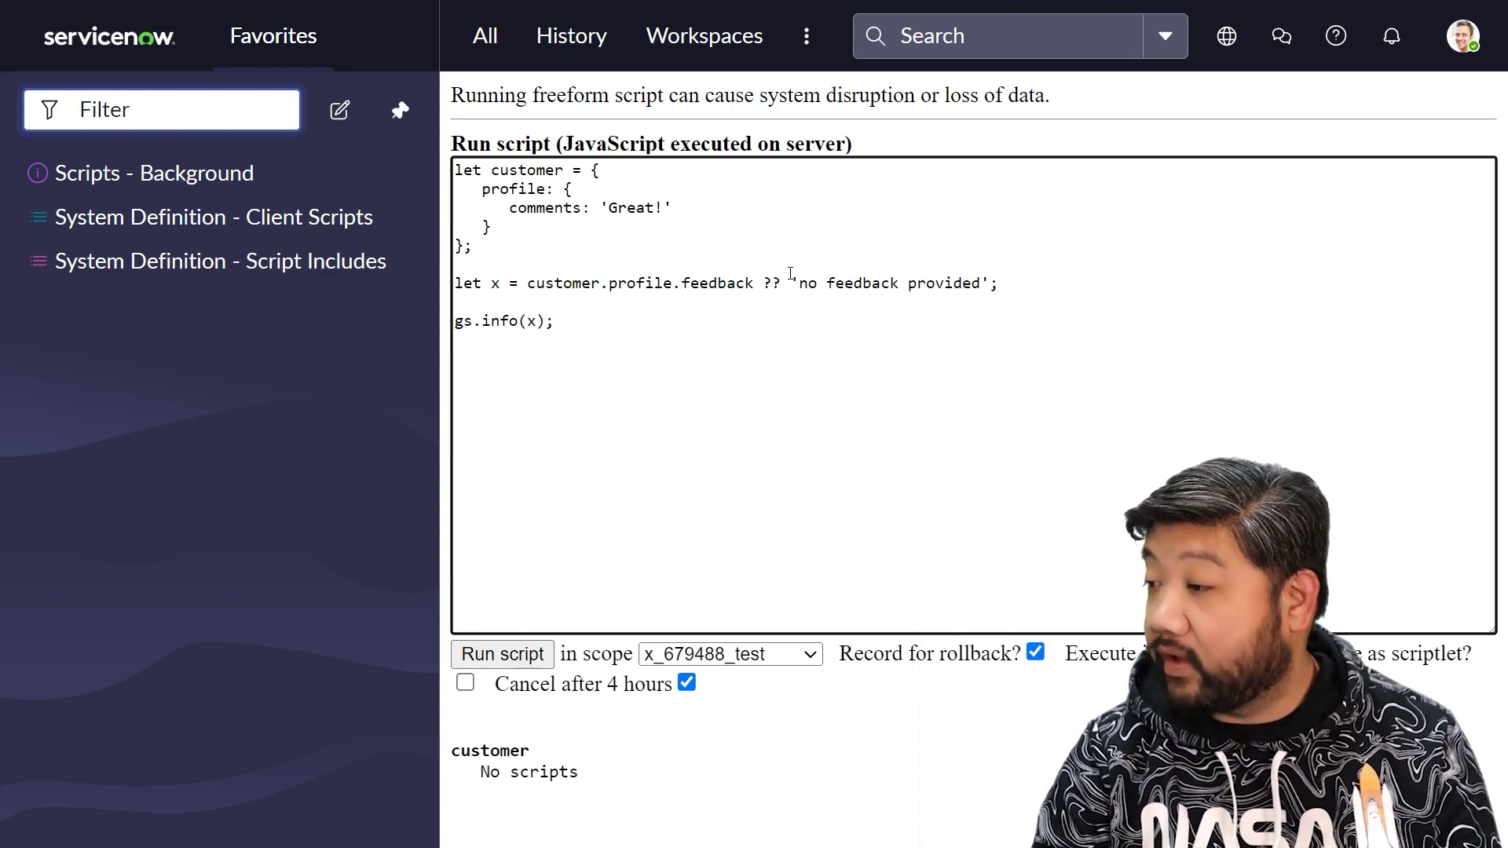
Run the script with the ?? 'no feedback provided' fallback, logging 'no feedback provided'
{"action": "left_click", "coordinate": [545, 655]}
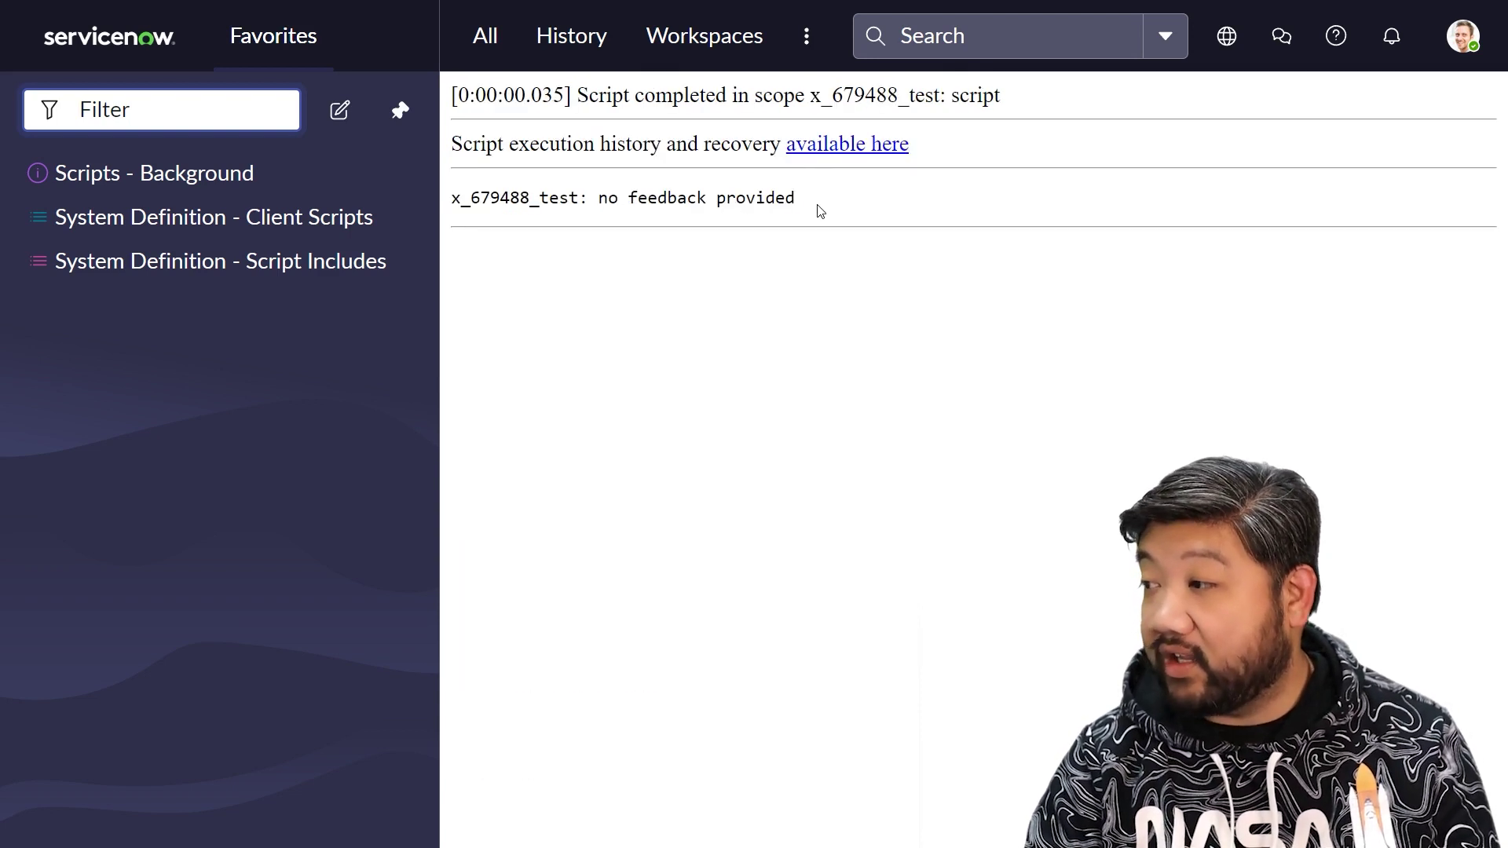
Return to the editor to add ?. after customer and profile in the let x line
{"action": "key", "text": "alt+Left"}
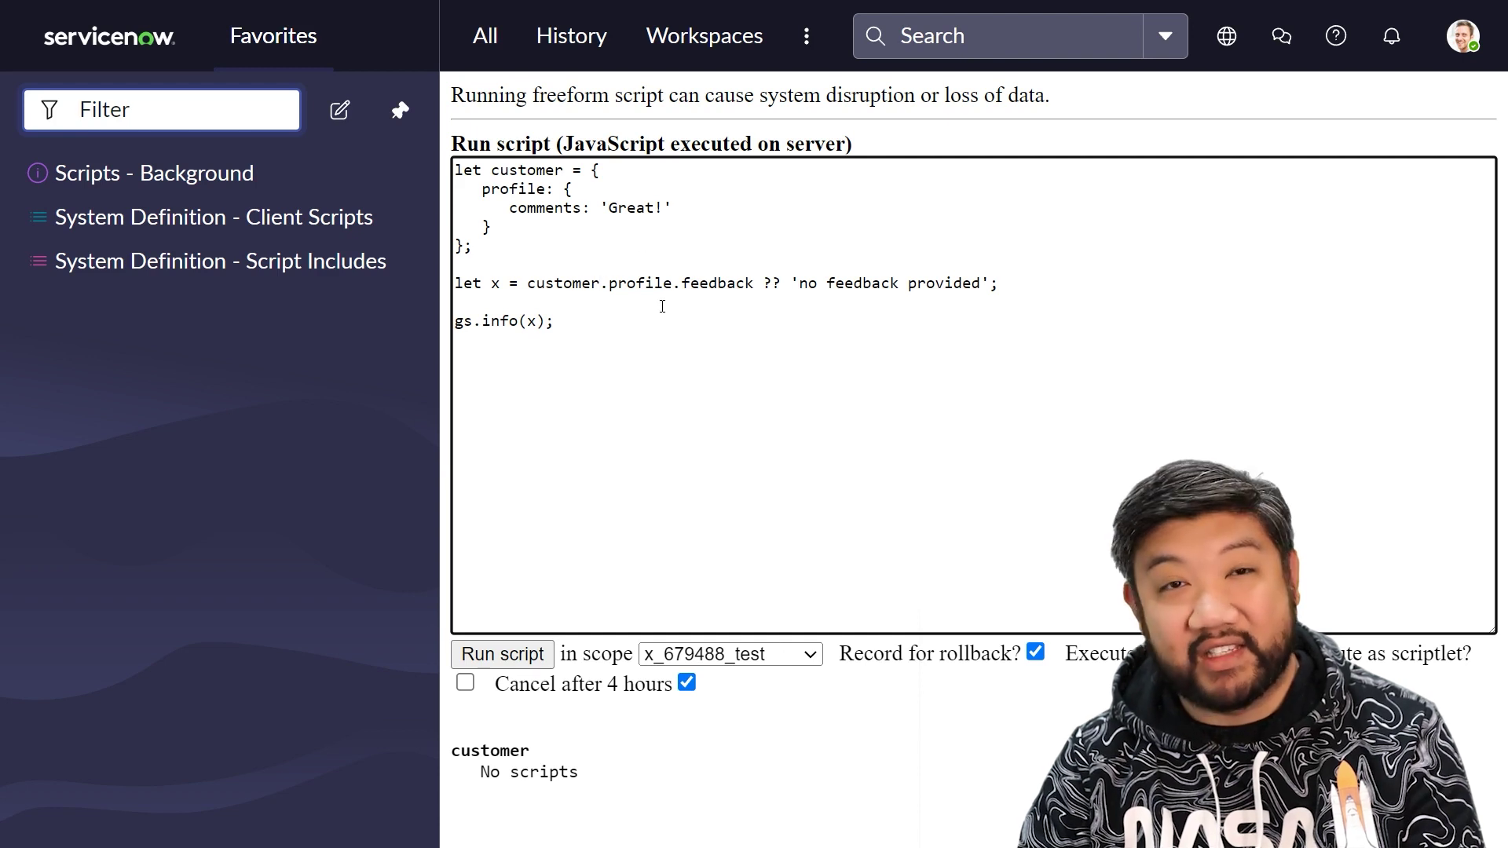
{"action": "type", "text": "?"}
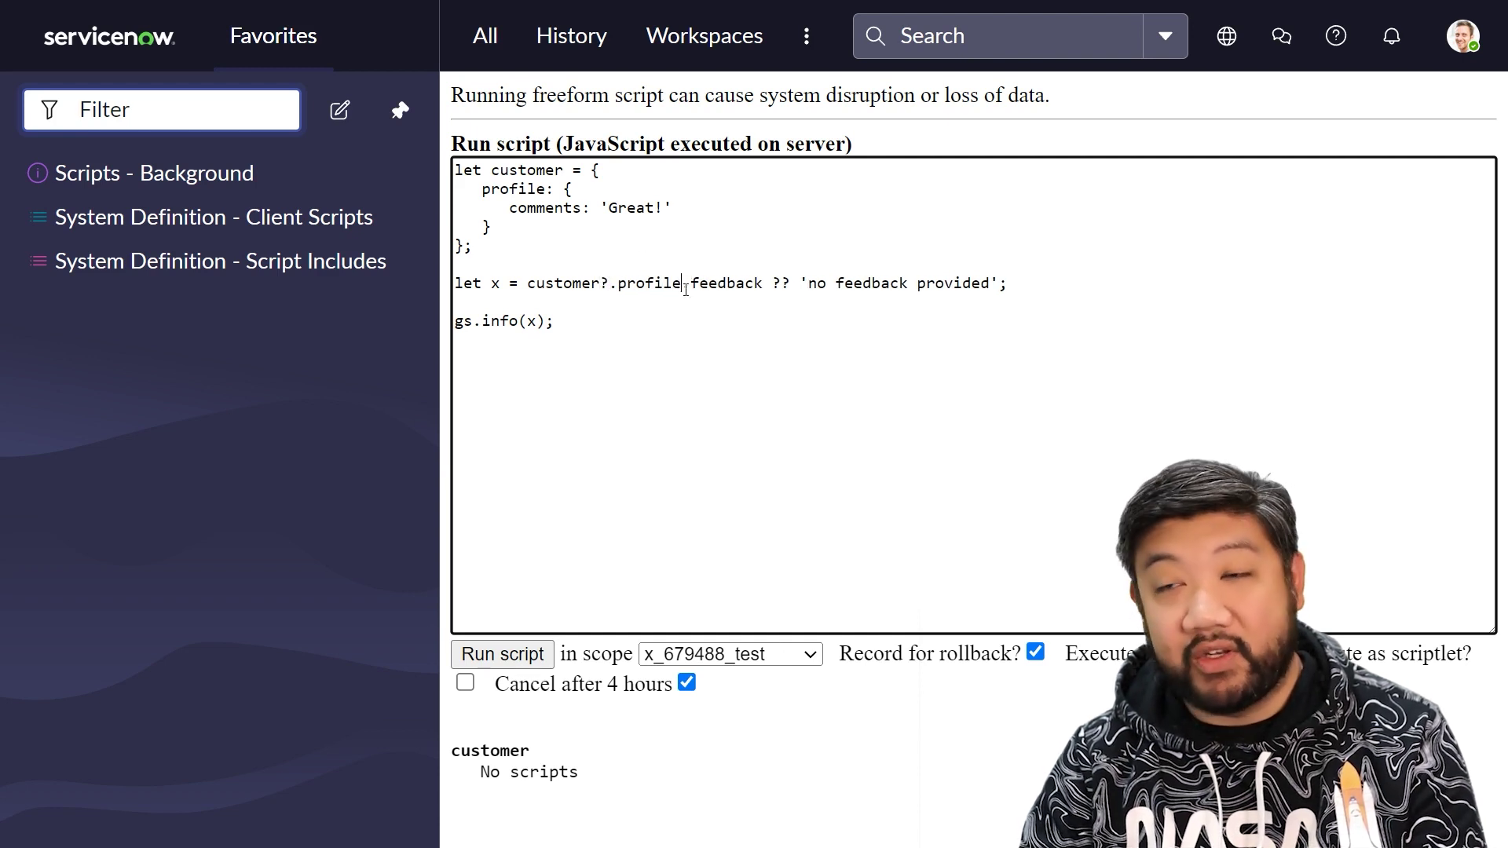
{"action": "type", "text": "?"}
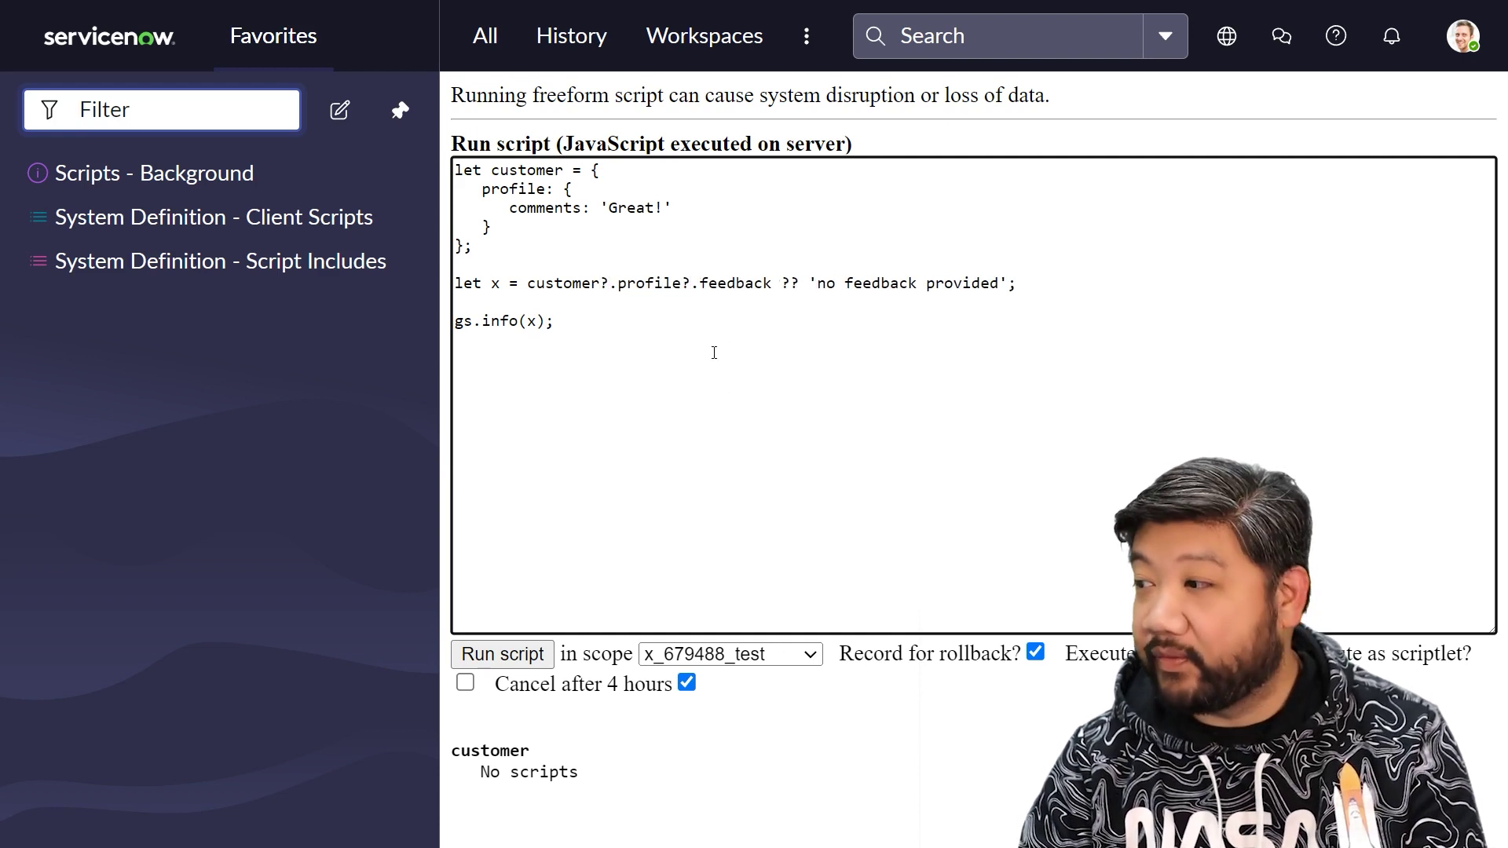